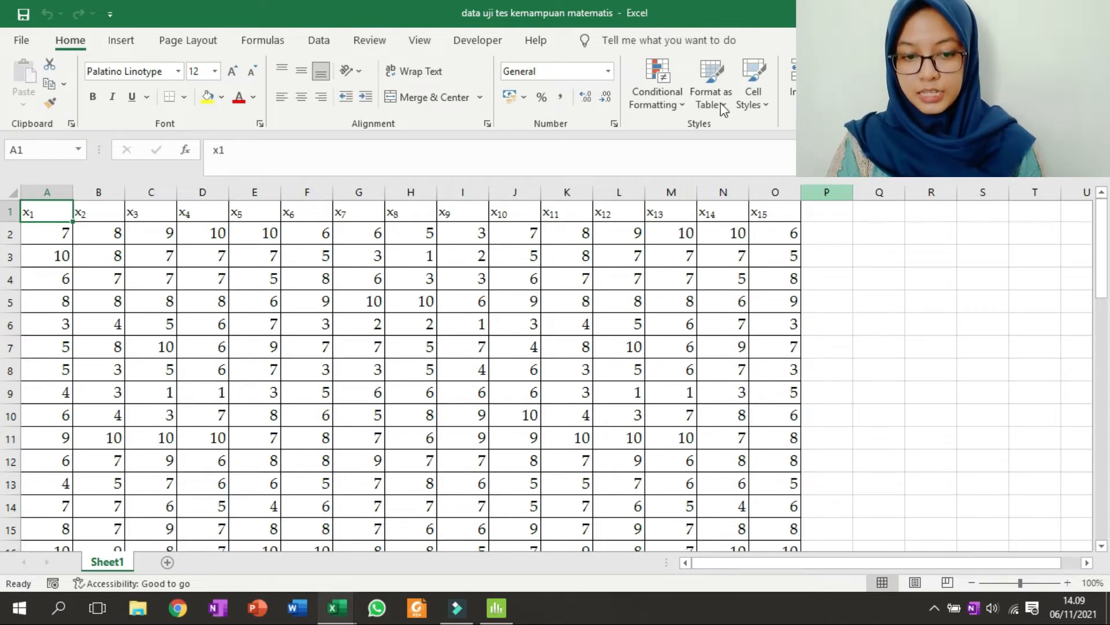
- Review the list of respondents and item scores in the Book1 workbook, then return to the data uji tes kemampuan matematis workbook
mouse_move(338, 609)
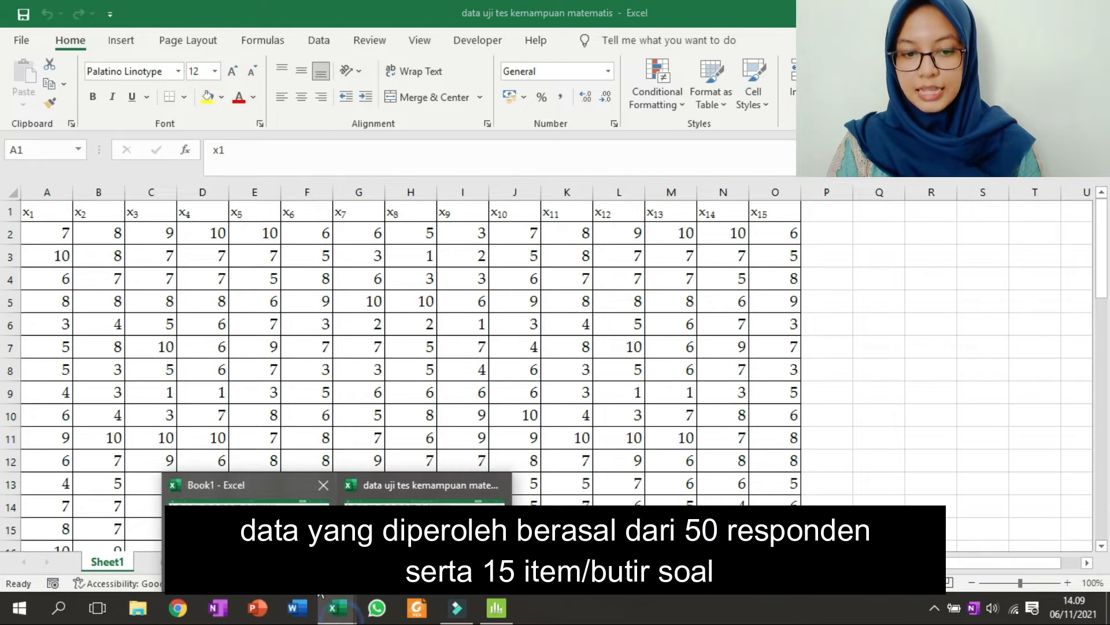
click(243, 520)
click(111, 280)
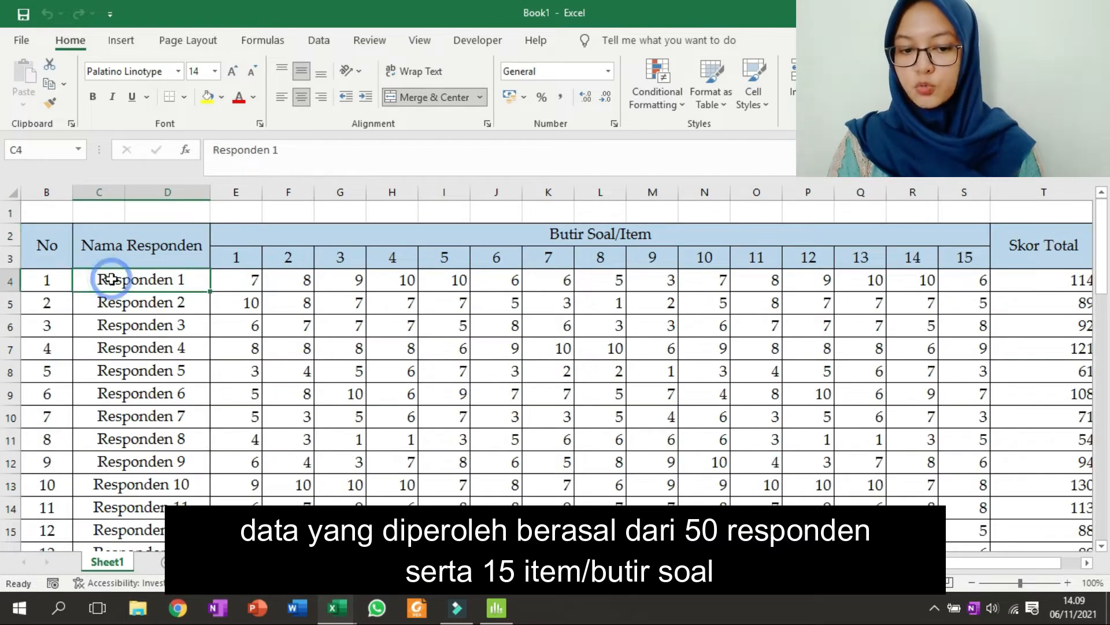
scroll(112, 279, down, 19)
scroll(111, 280, up, 19)
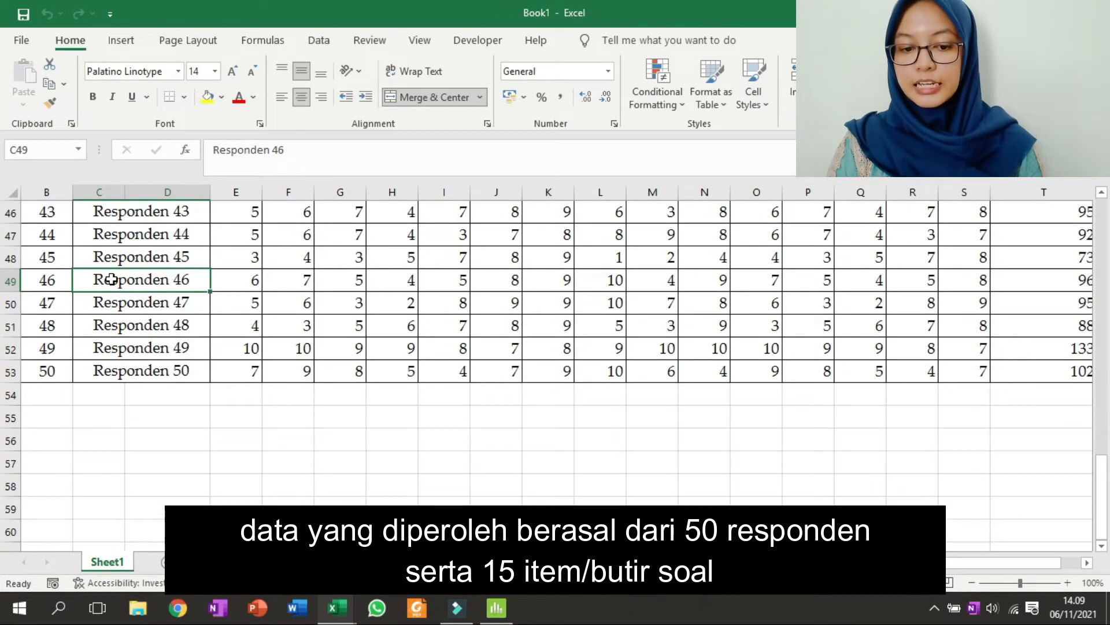
click(112, 279)
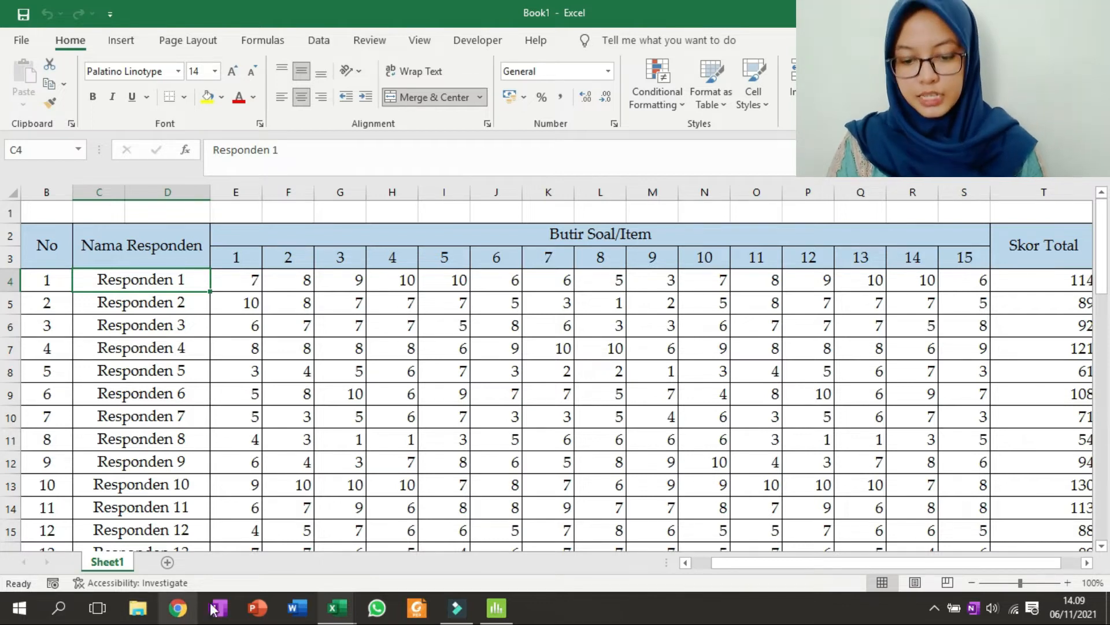
mouse_move(338, 613)
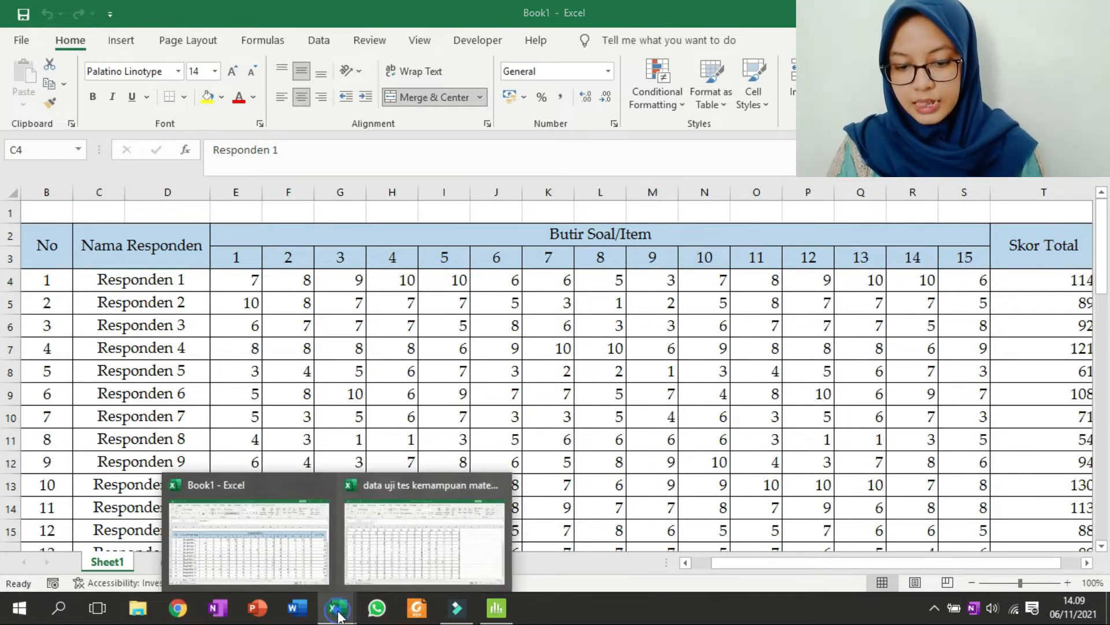
click(408, 555)
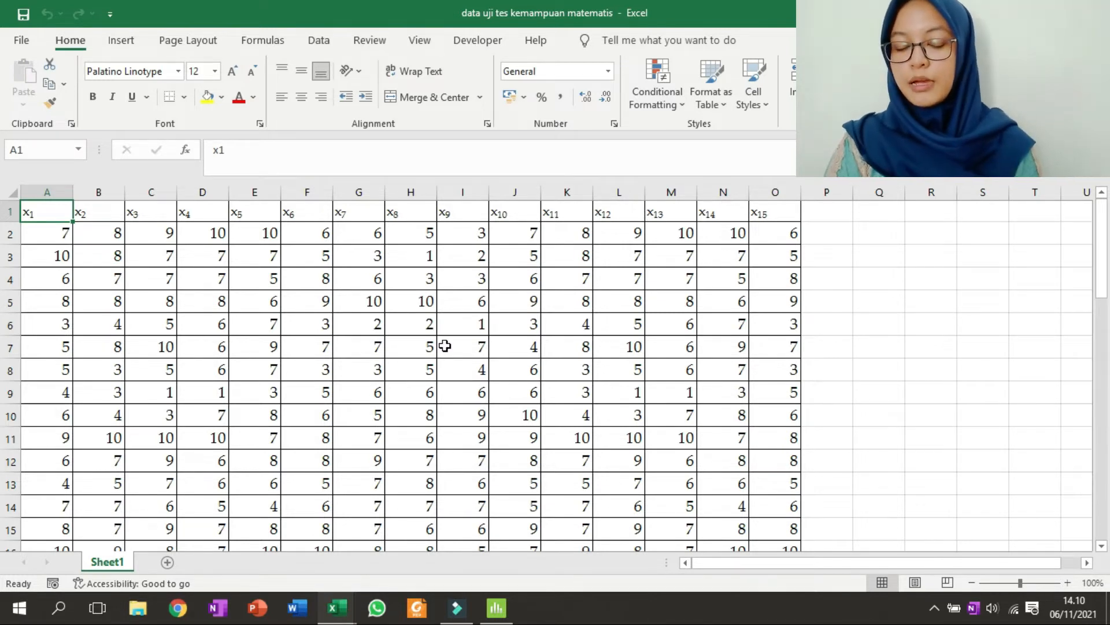
- Switch to Minitab and import the Excel file data uji tes kemampuan matematis, rows 1 to 51 with column names
click(496, 611)
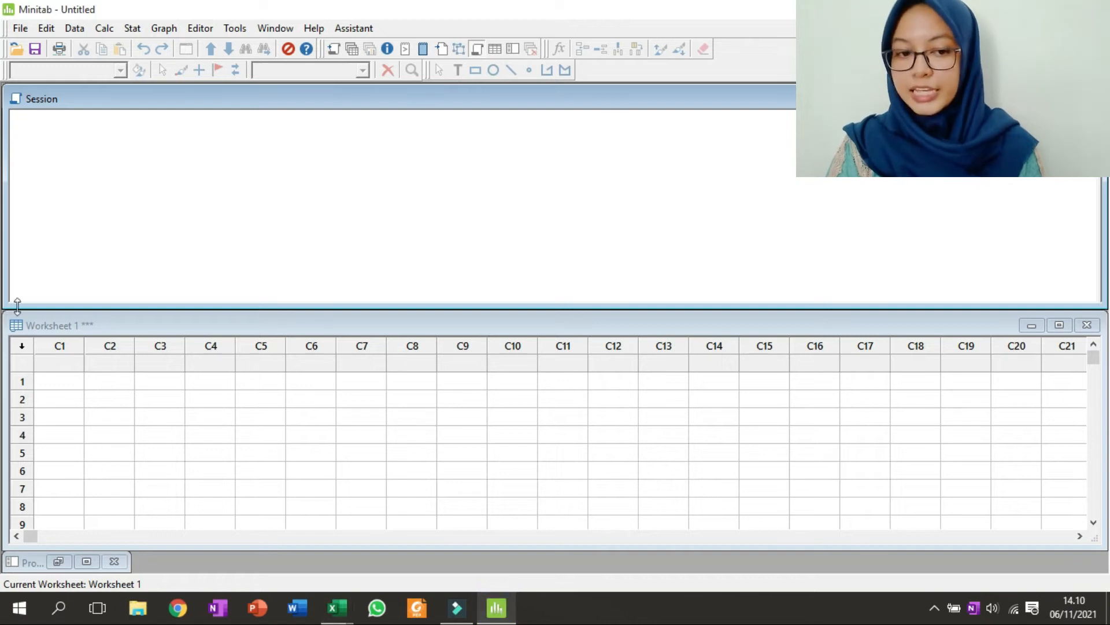
click(20, 28)
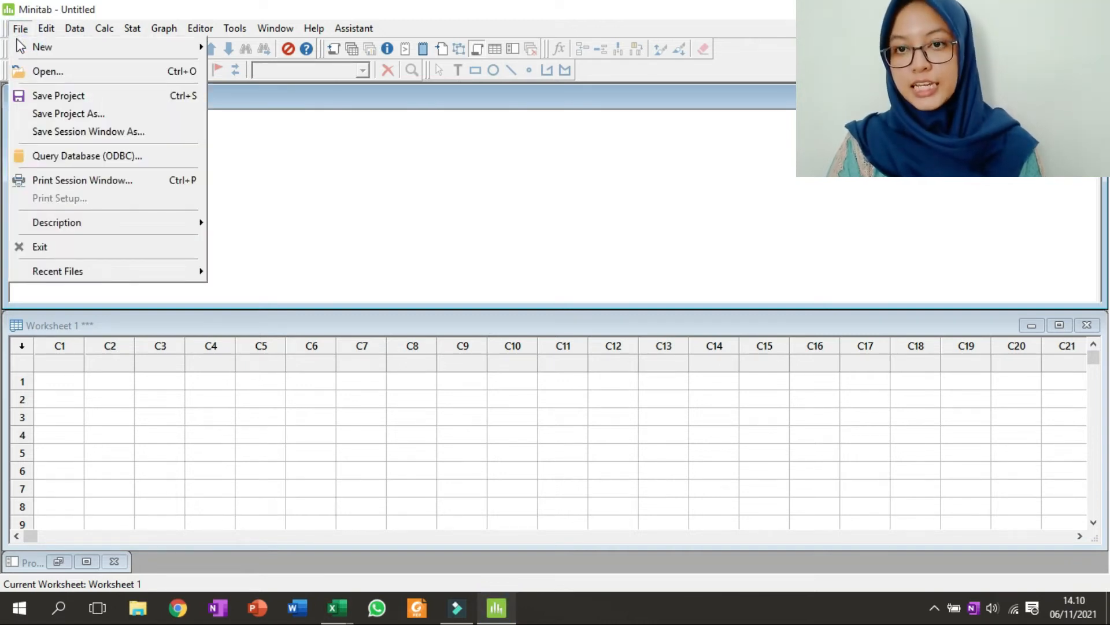
mouse_move(22, 46)
click(34, 71)
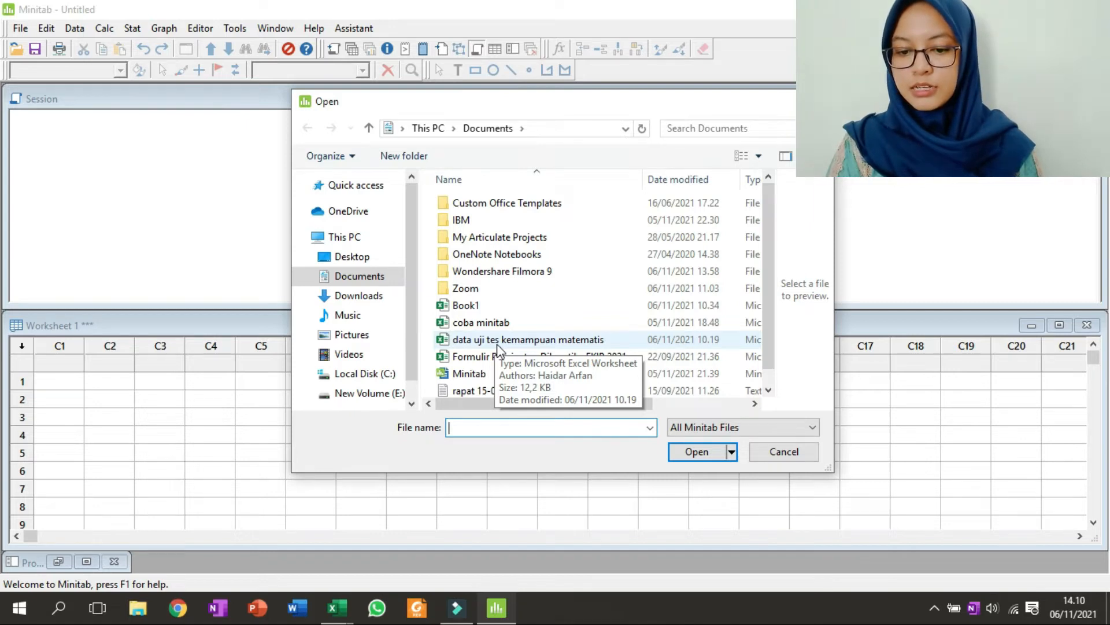
click(499, 346)
click(703, 453)
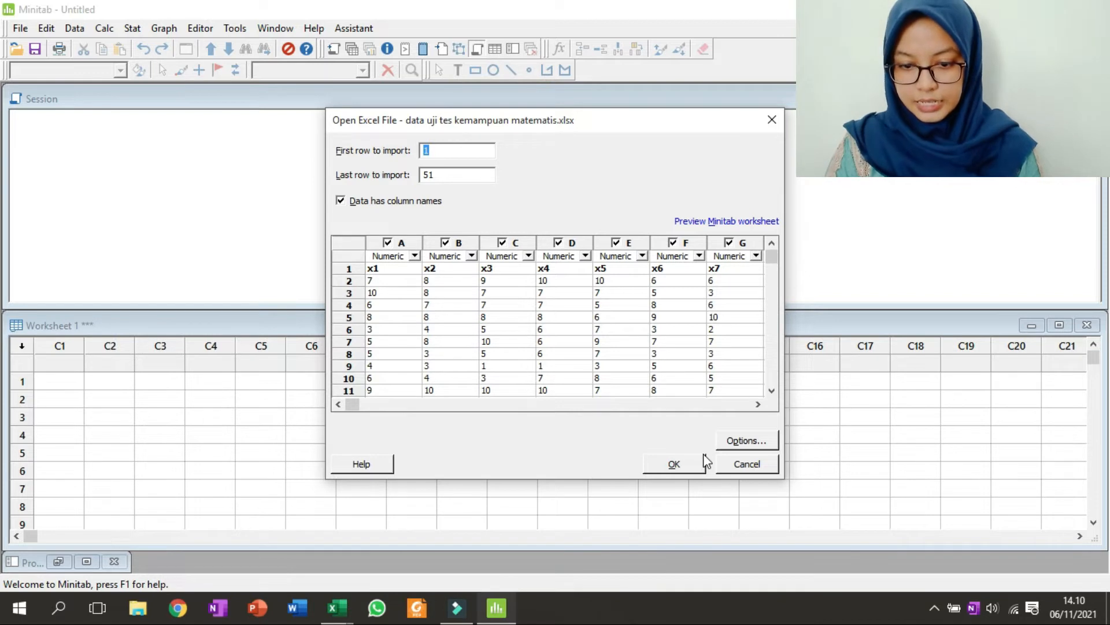
click(674, 465)
click(595, 347)
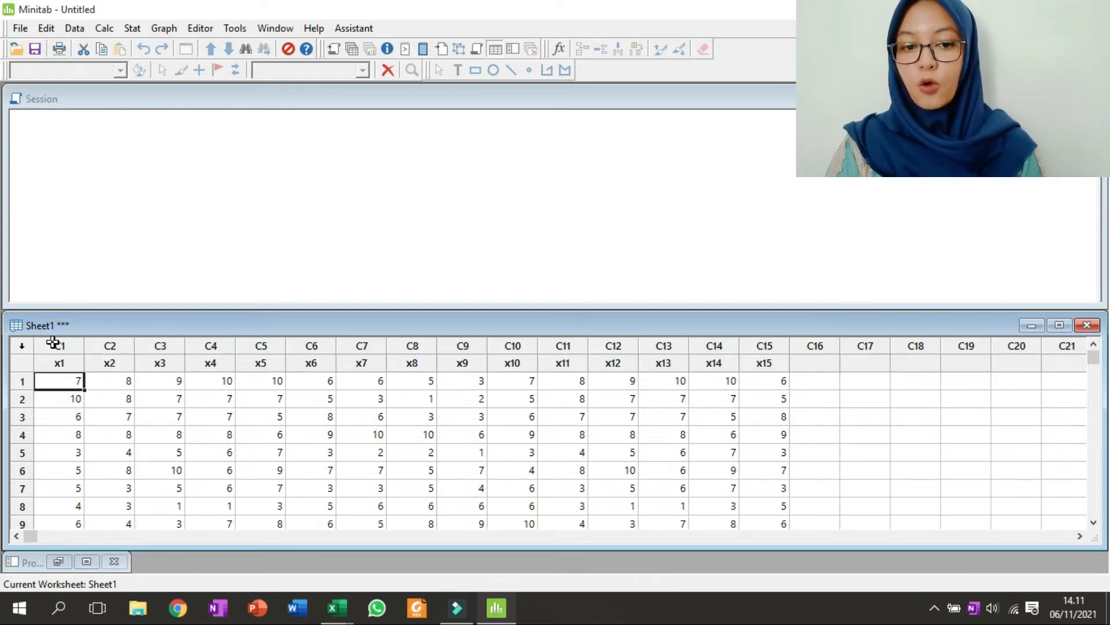
- Start a Calculator computation that stores its result in the variable skor_total
click(110, 27)
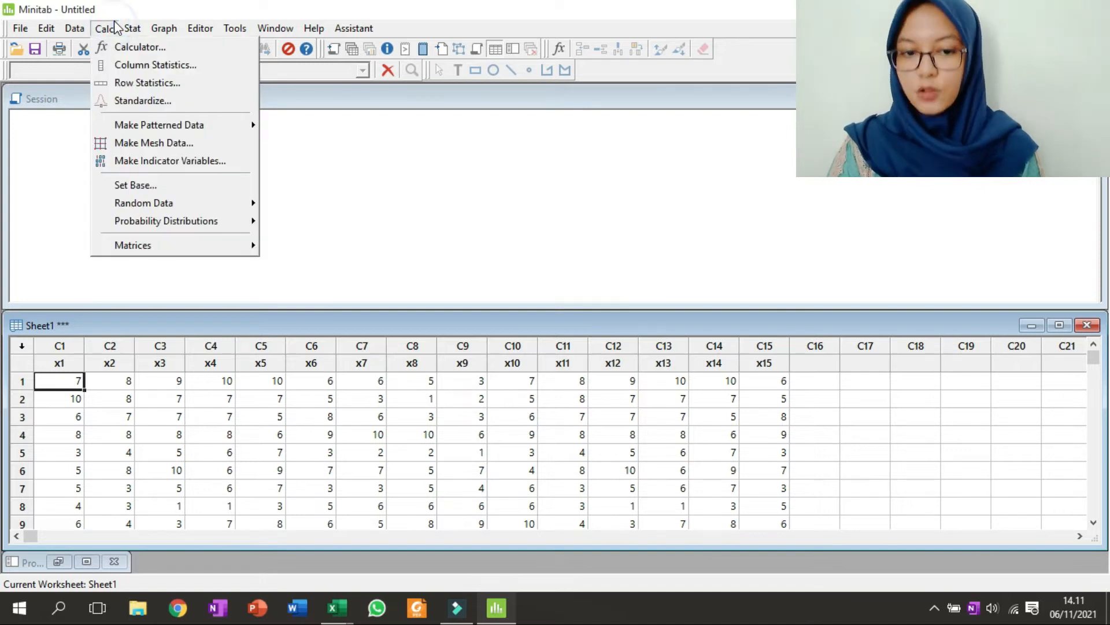
click(120, 52)
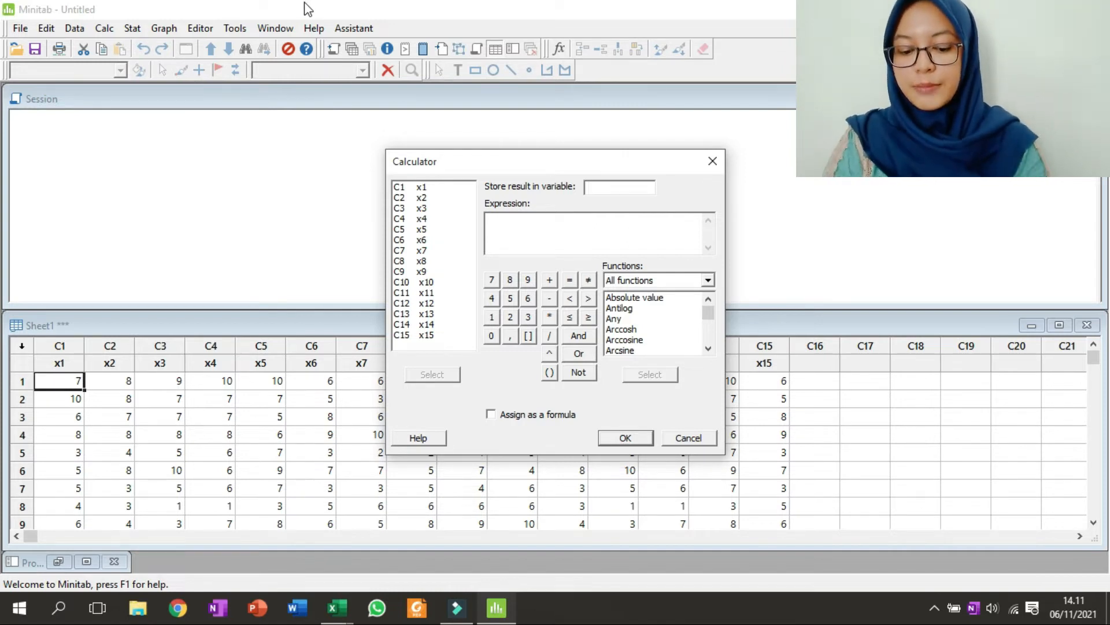
text(skor)
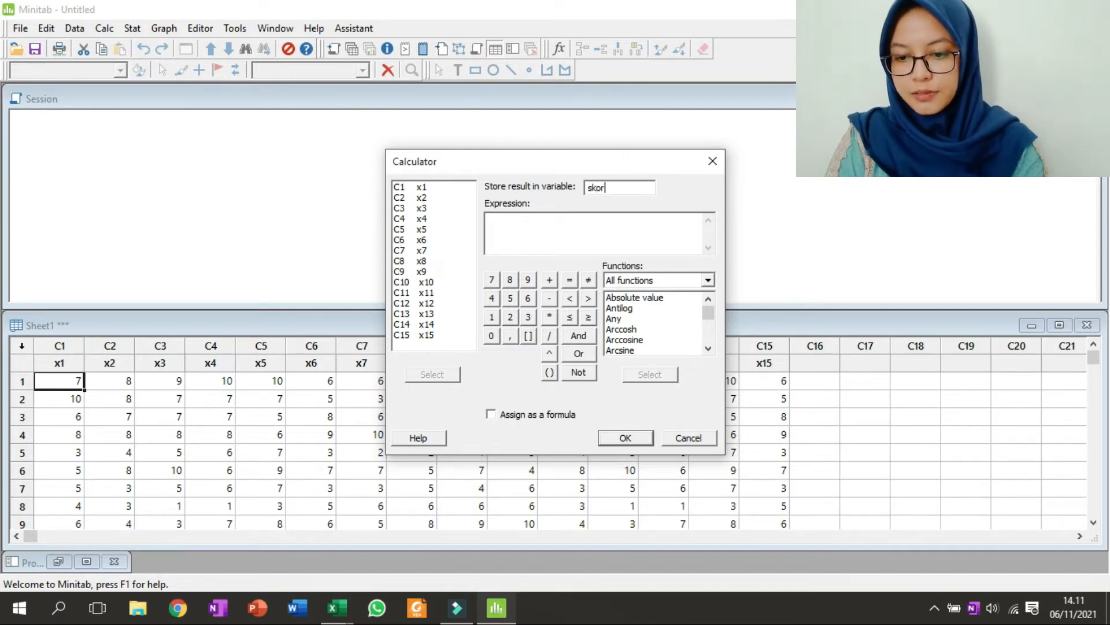
text(_total)
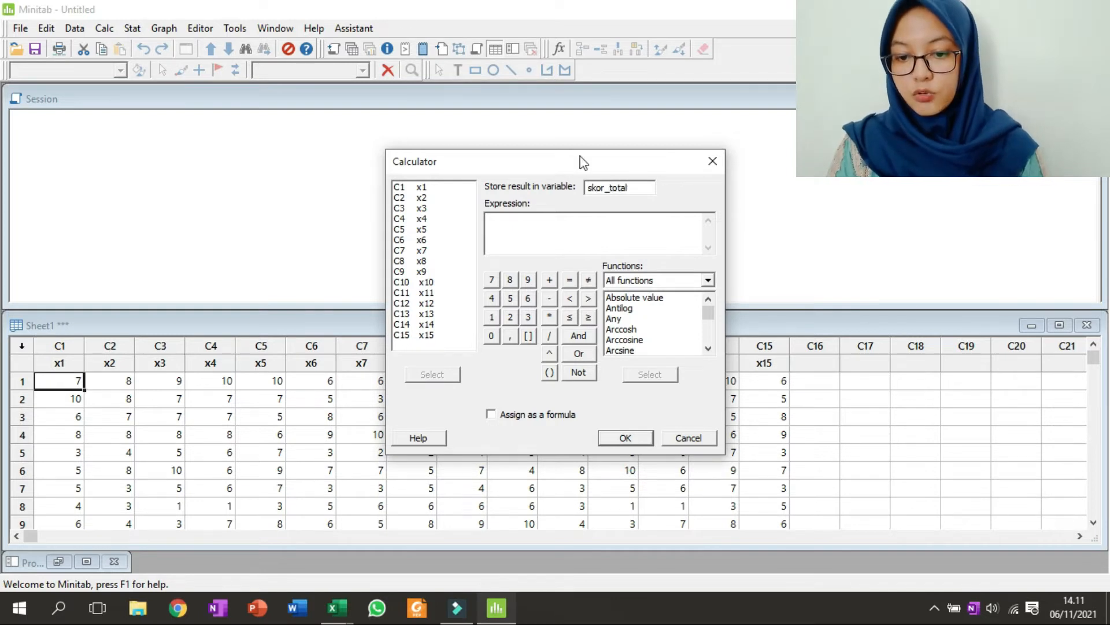
click(530, 220)
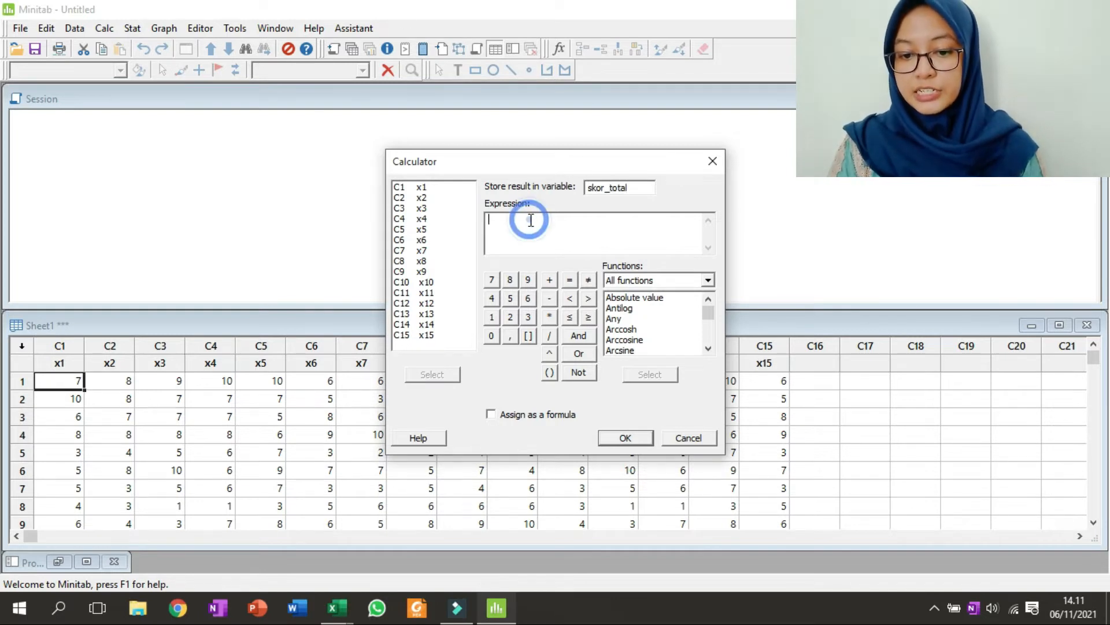
- Begin the Calculator expression as the sum 'x1'+'x2'+'x3'+'x4'
click(427, 188)
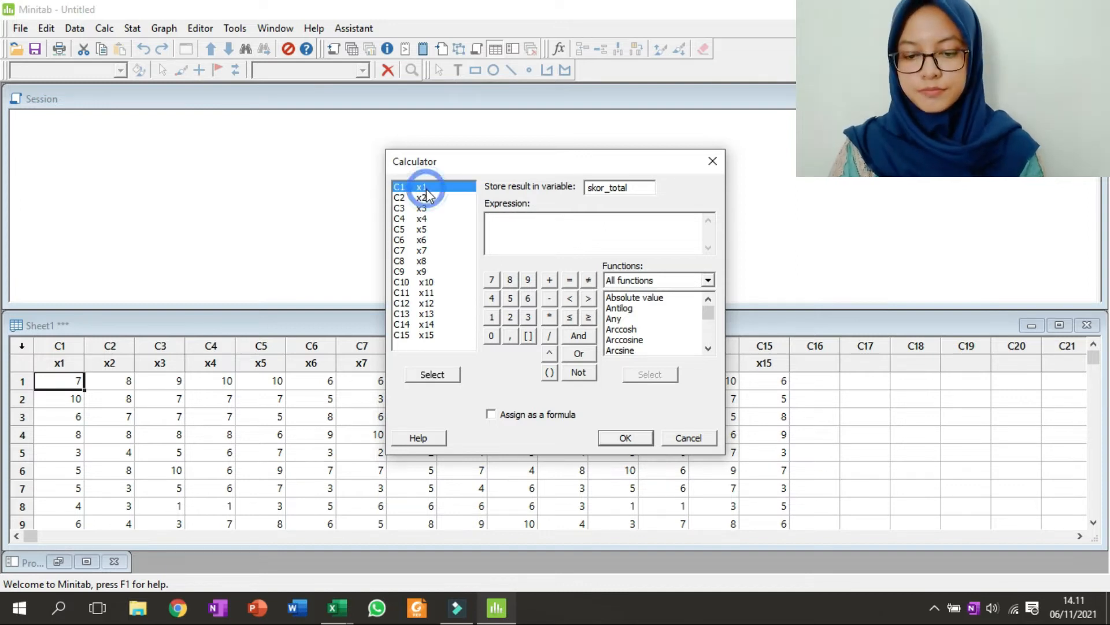
double_click(426, 189)
text(+'x2'+)
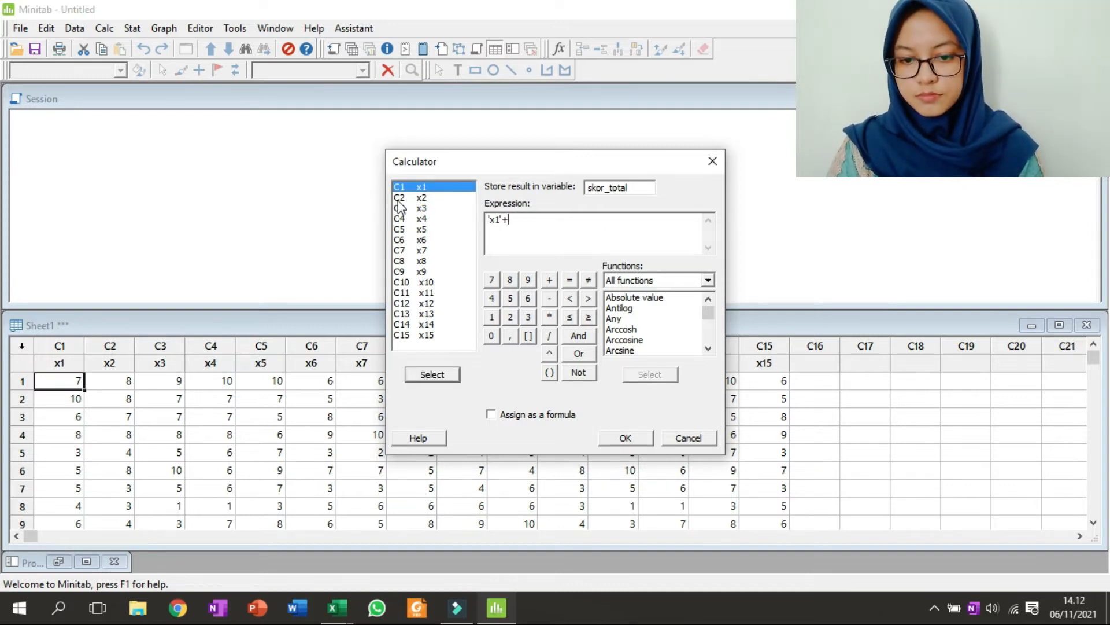
double_click(401, 199)
text(+'x3'+)
double_click(400, 208)
text(+'x3'+'x4)
double_click(399, 219)
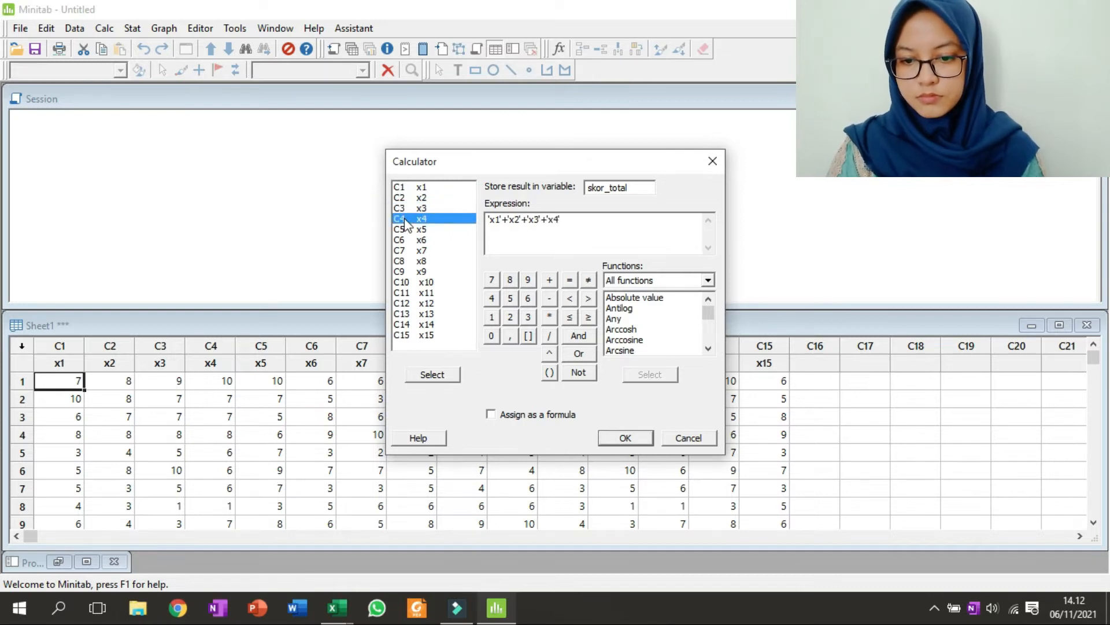
- Extend the sum expression with the variables x5, x6 and x7, ending with a plus sign
text(+'x5'+)
double_click(415, 229)
text(+'x5'+'x6'+)
double_click(418, 239)
text(+'x5'+'x6'+)
click(422, 251)
double_click(422, 251)
text(+'x5'+'x6'+'x7'+)
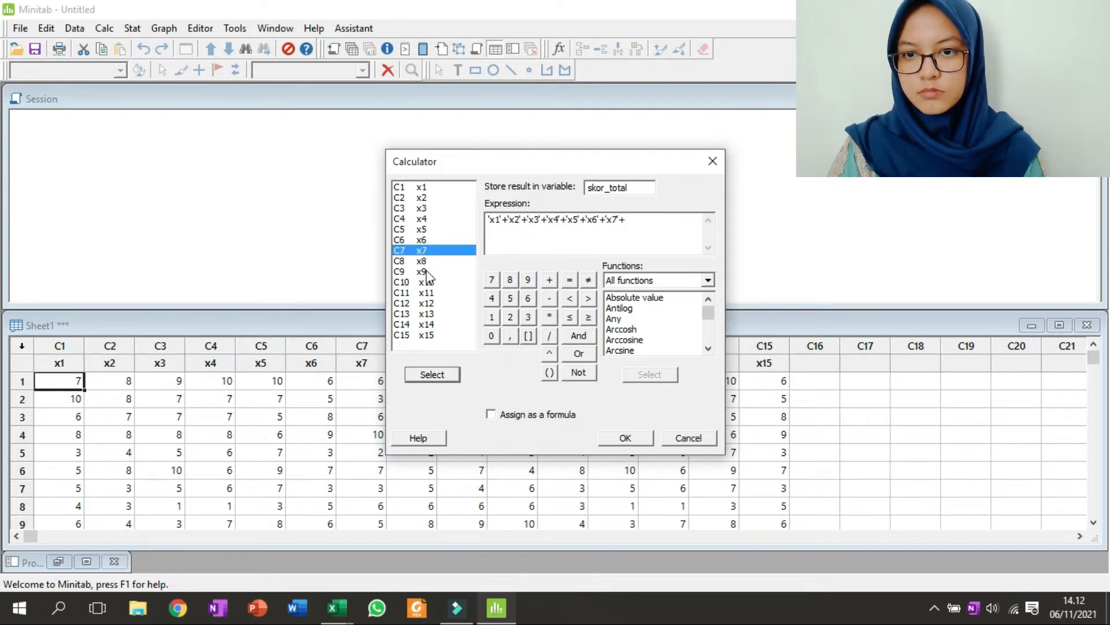
- Add x8 and x9 in order to the sum expression, followed by a plus sign
click(427, 271)
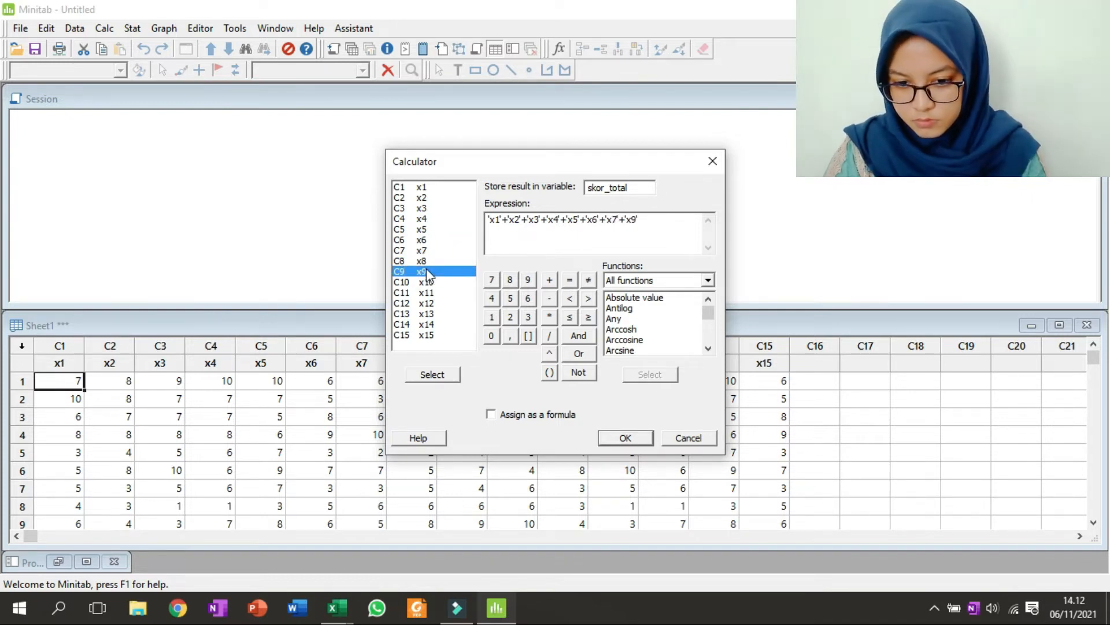
click(422, 258)
double_click(425, 256)
text(+)
click(429, 273)
double_click(429, 273)
text(+'x)
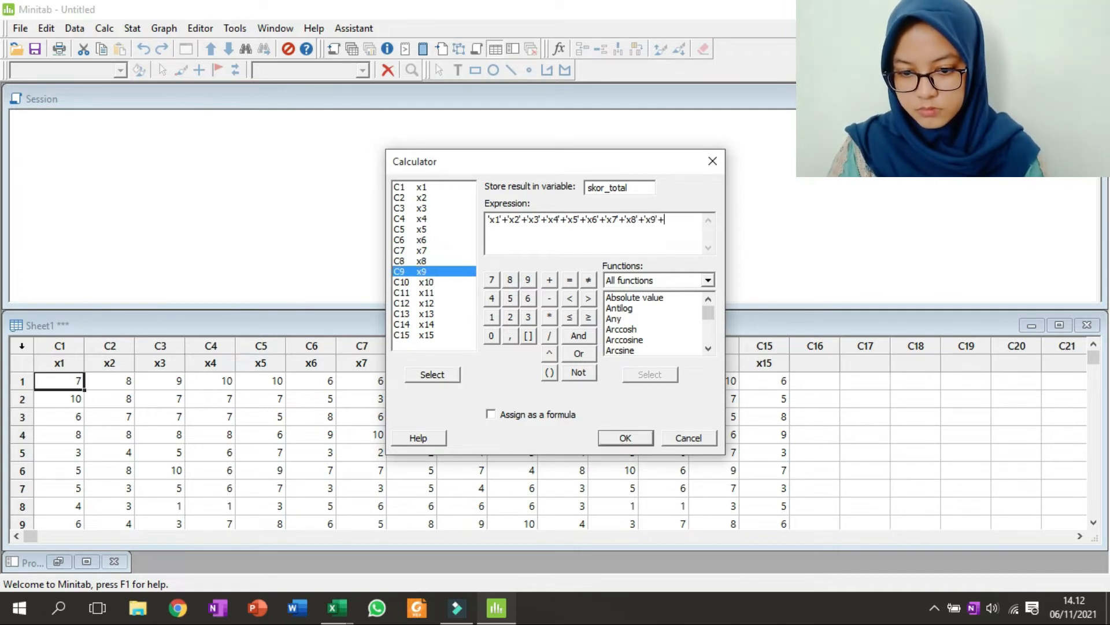
- Extend the sum expression with the variables x10, x11 and x12, ending with a plus sign
click(431, 282)
double_click(432, 281)
text(+)
click(435, 293)
double_click(435, 293)
text(+'x11'+)
click(436, 300)
double_click(436, 302)
text(+'x11'+'x12'+)
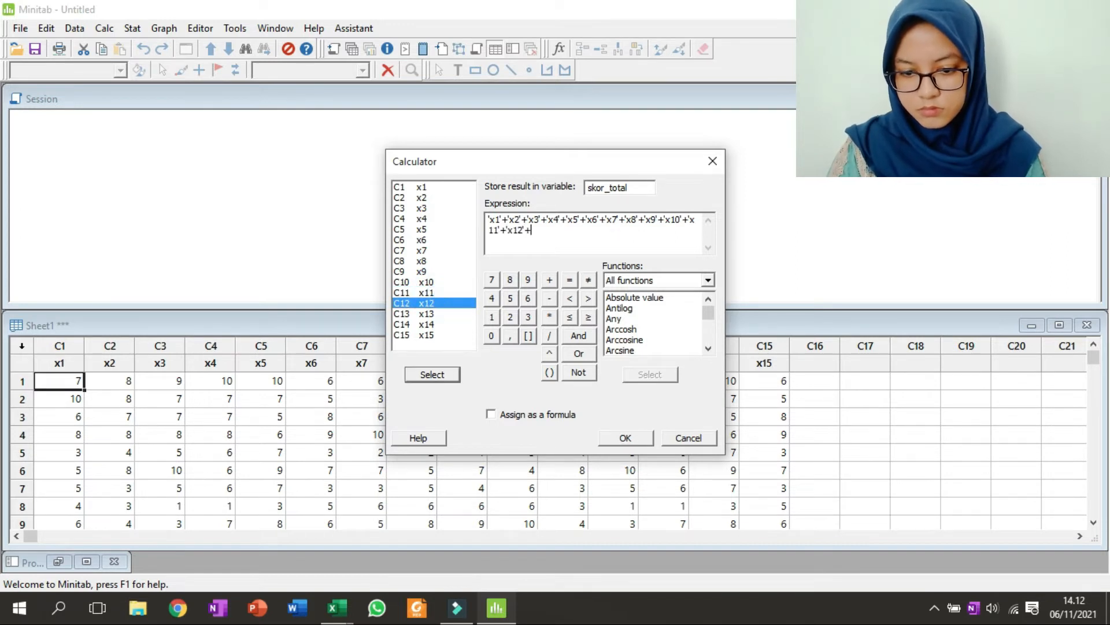
- Complete the sum expression with x13, x14 and x15 and compute the skor_total column
click(437, 314)
double_click(437, 314)
text(+)
click(437, 325)
double_click(437, 324)
text(+)
click(440, 335)
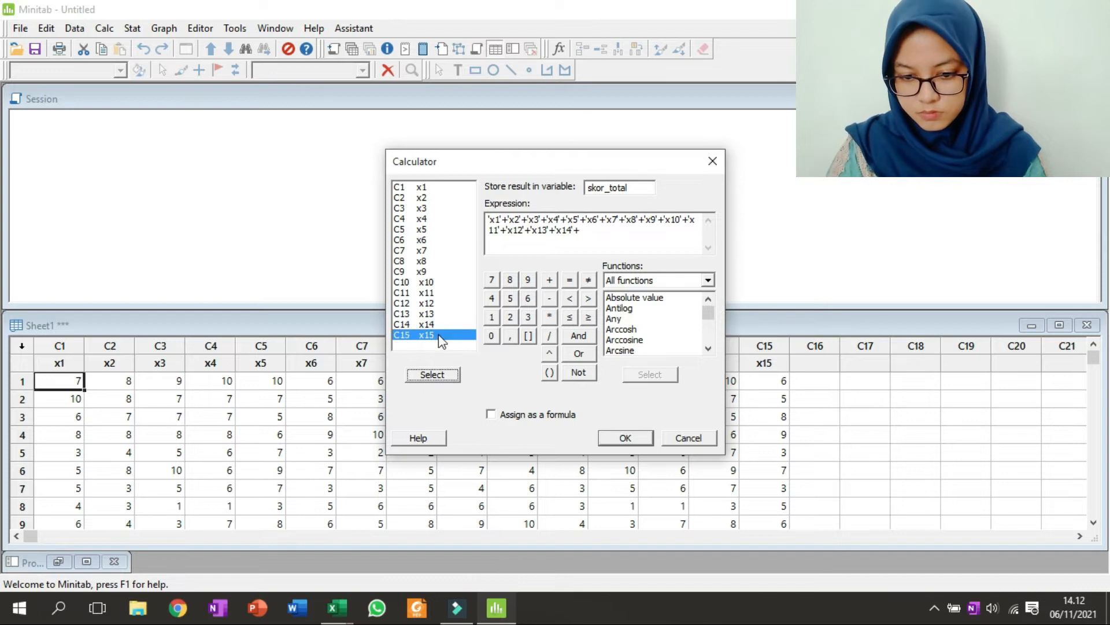
double_click(440, 336)
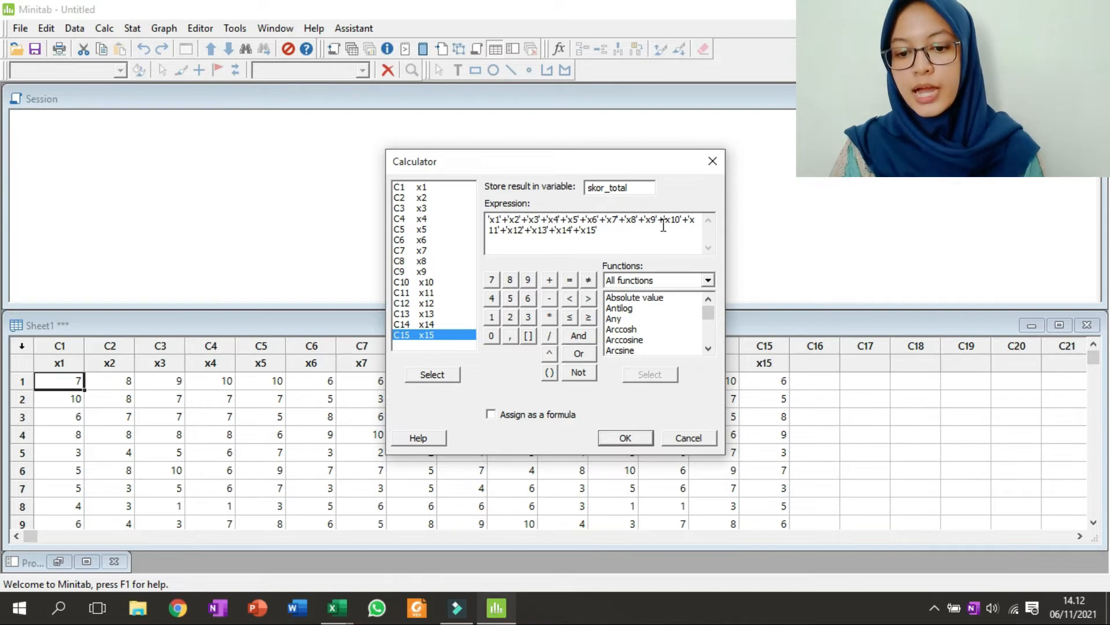
click(639, 437)
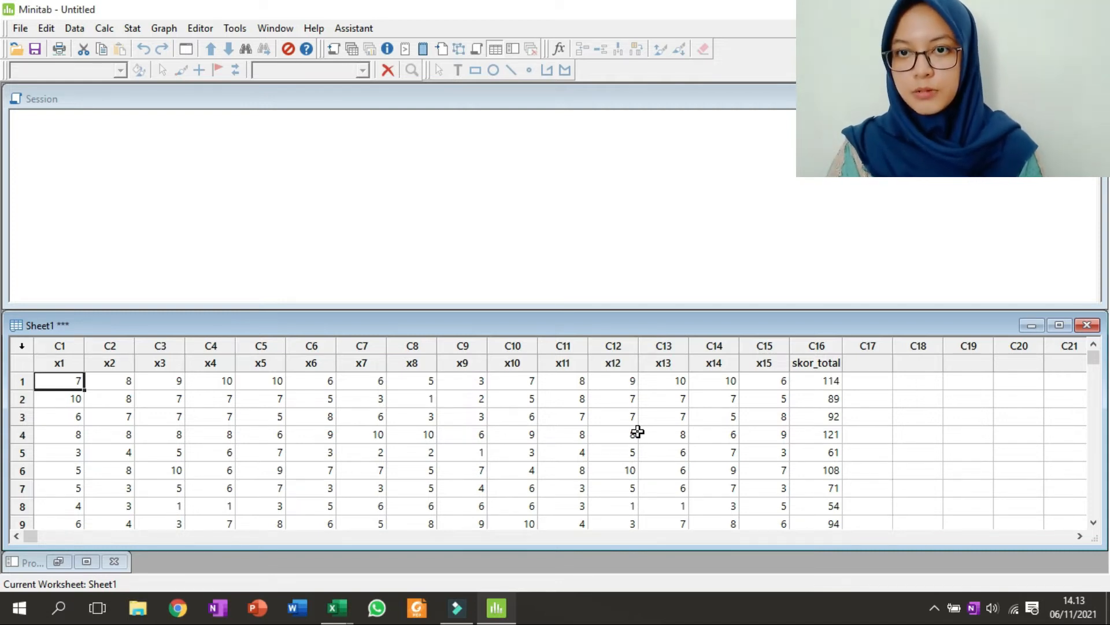
- Run a Pearson correlation with p-values on all variables from x1 through skor_total
click(137, 33)
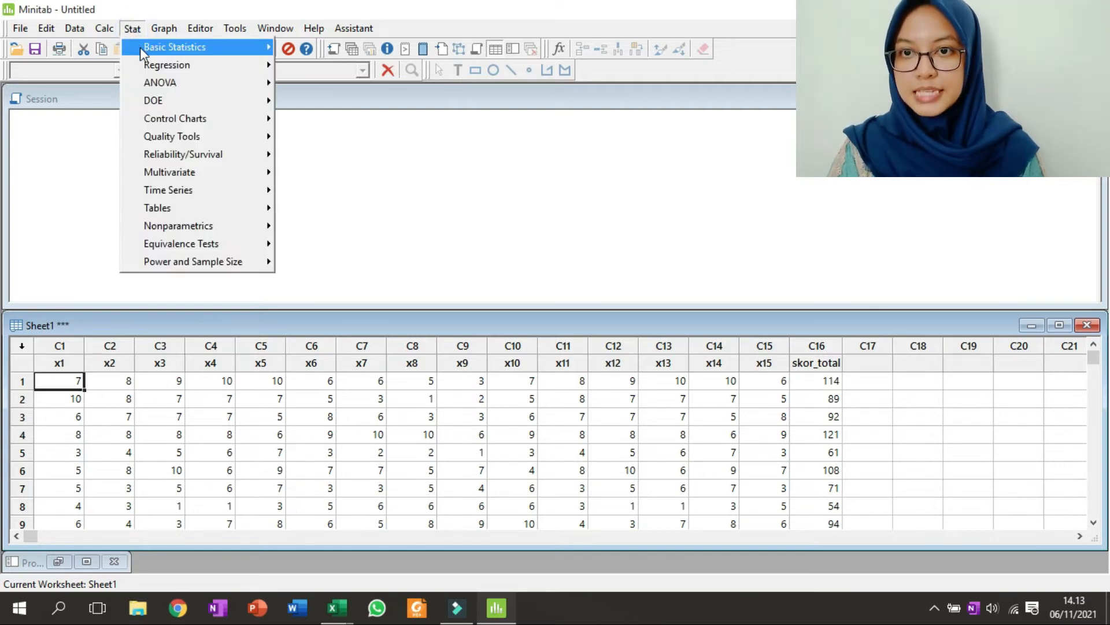
mouse_move(140, 47)
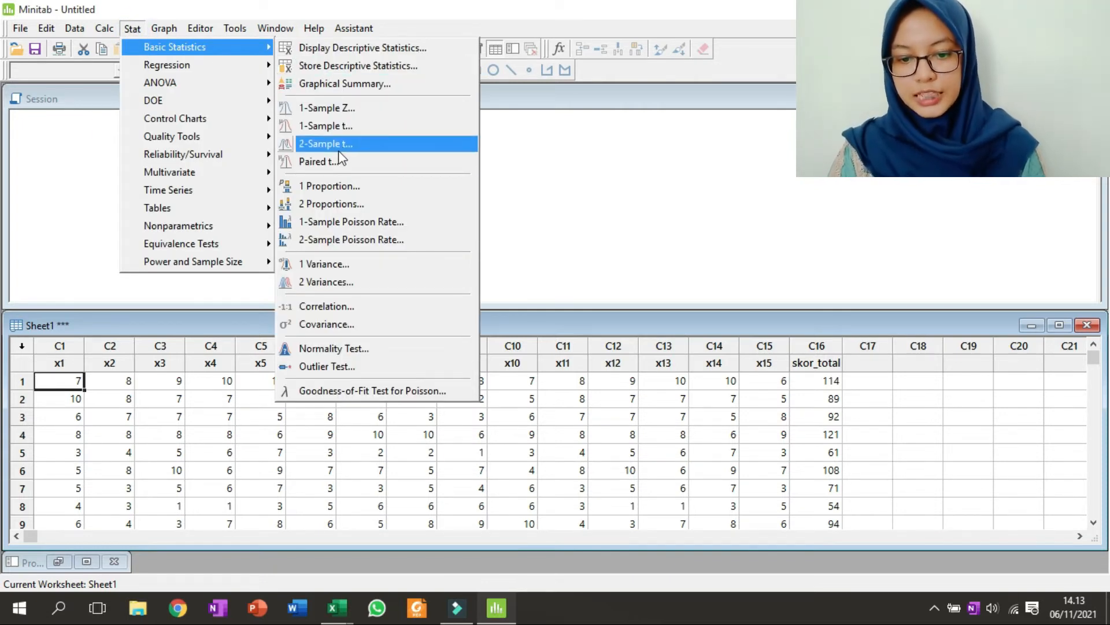
click(353, 306)
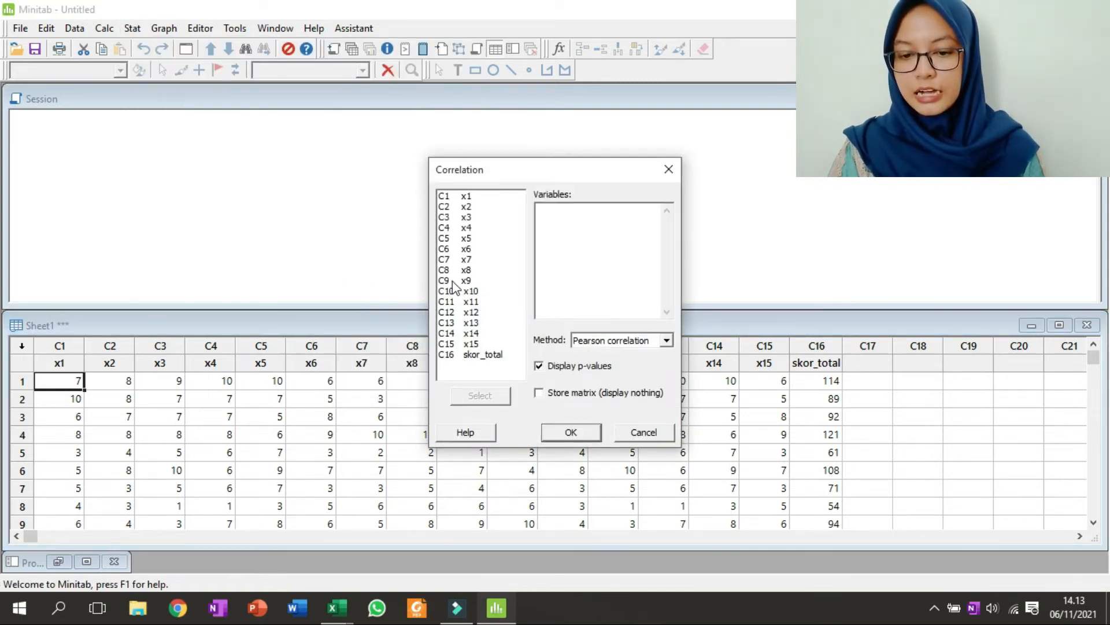
click(464, 199)
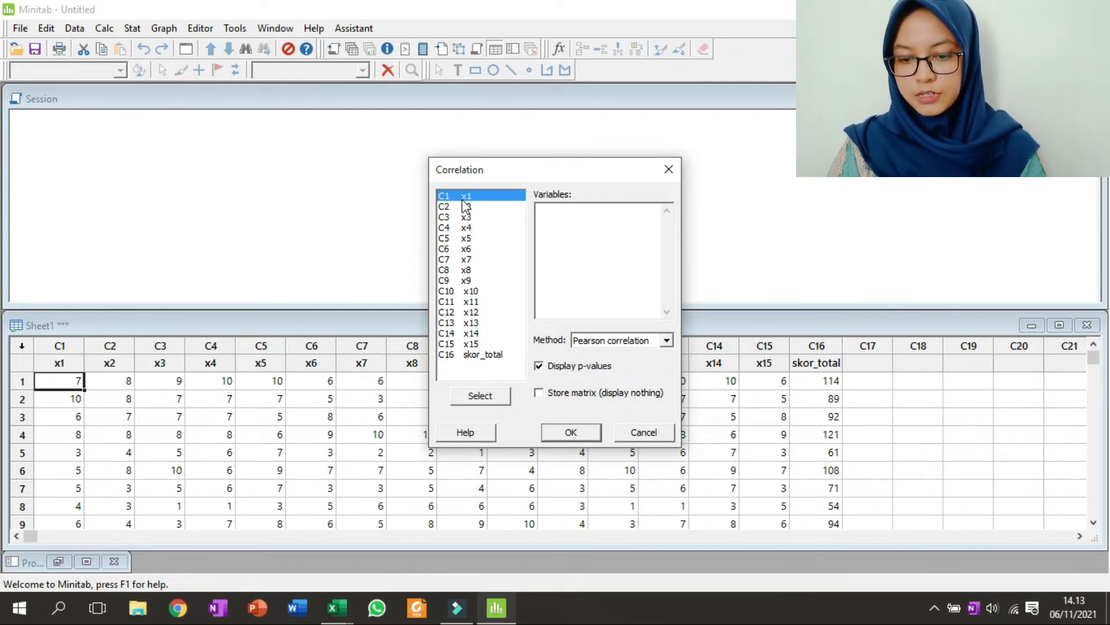
key(shift+Down)
key(shift+Down)
key(shift+Down)
key(shift+Down)
key(shift+Down)
key(shift+Down)
key(shift+Down)
key(shift+Down)
key(shift+Down)
key(shift+Down)
key(shift+Down)
key(shift+Down)
key(shift+Down)
key(shift+Down)
key(shift+Down)
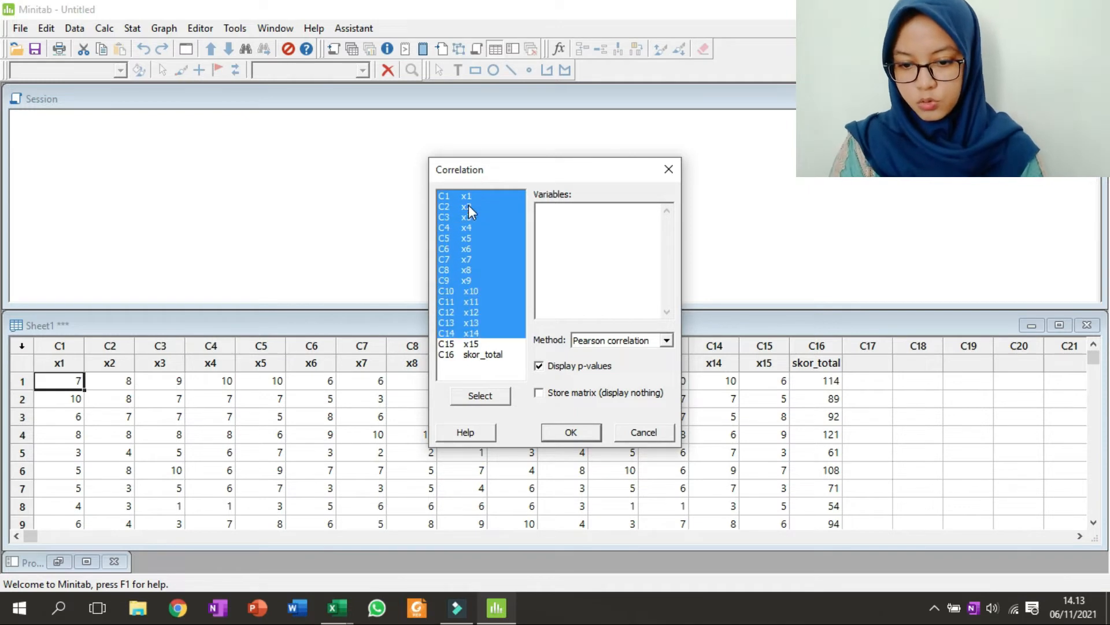
click(485, 397)
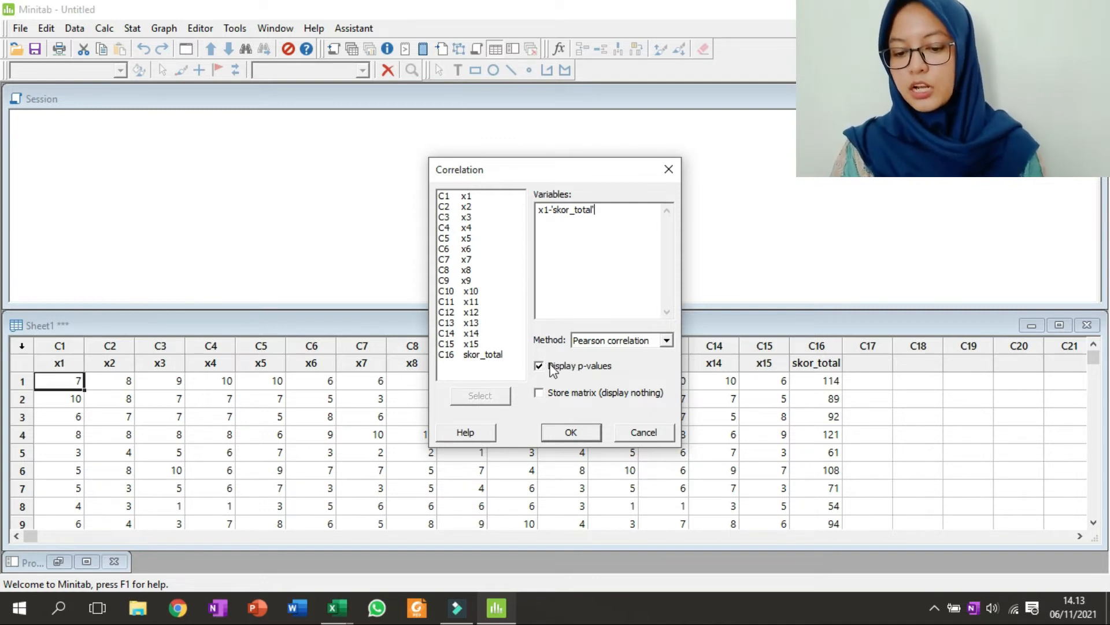
click(572, 433)
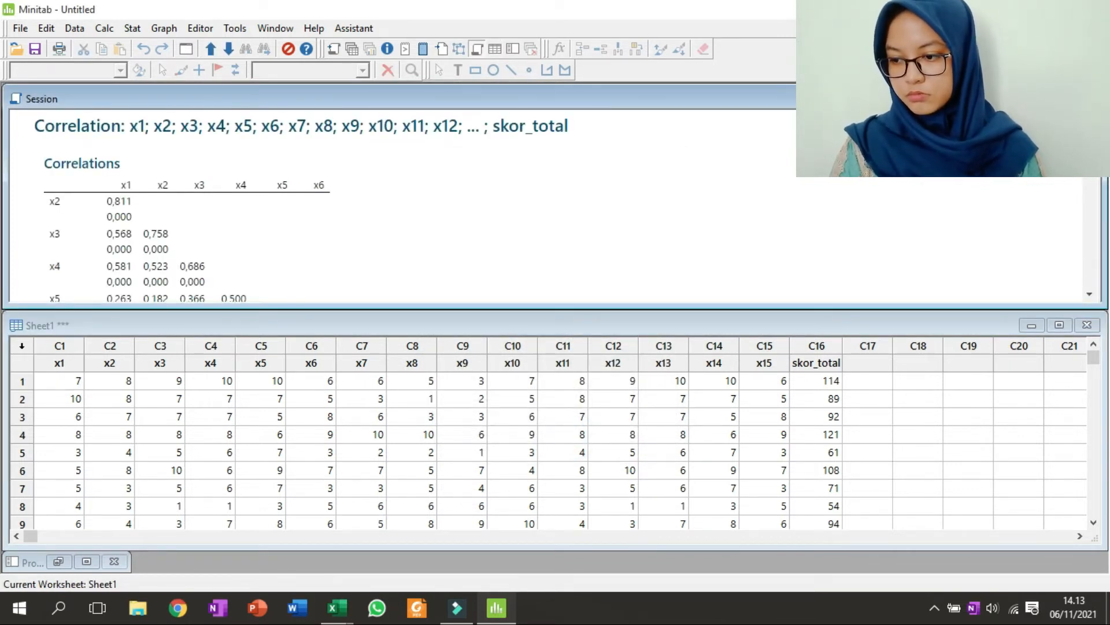
- Maximize the Session window and examine the correlations and p-values of each item with skor_total
click(1060, 98)
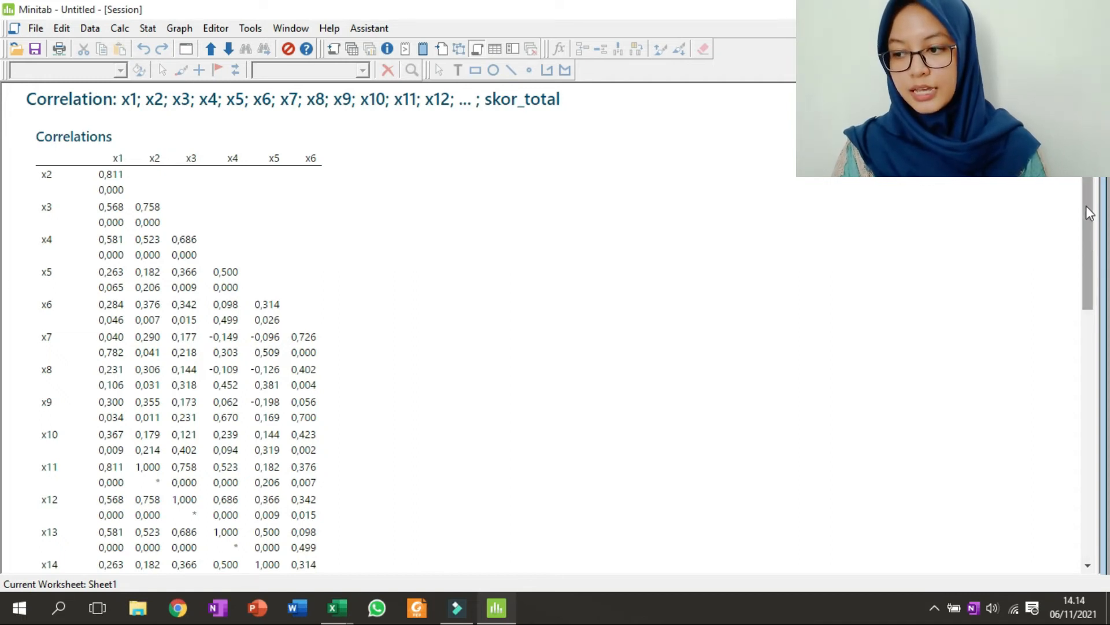
drag(1087, 207, 1096, 537)
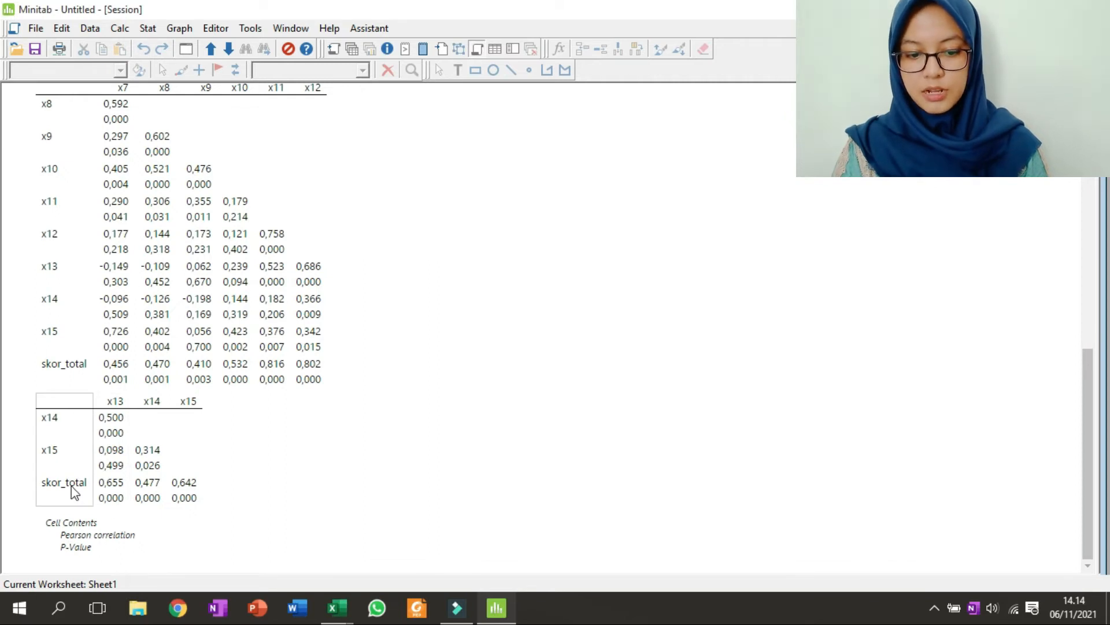
- Examine the skor_total rows of the correlation tables for the correlation and p-value of every item from x1 to x15
click(110, 489)
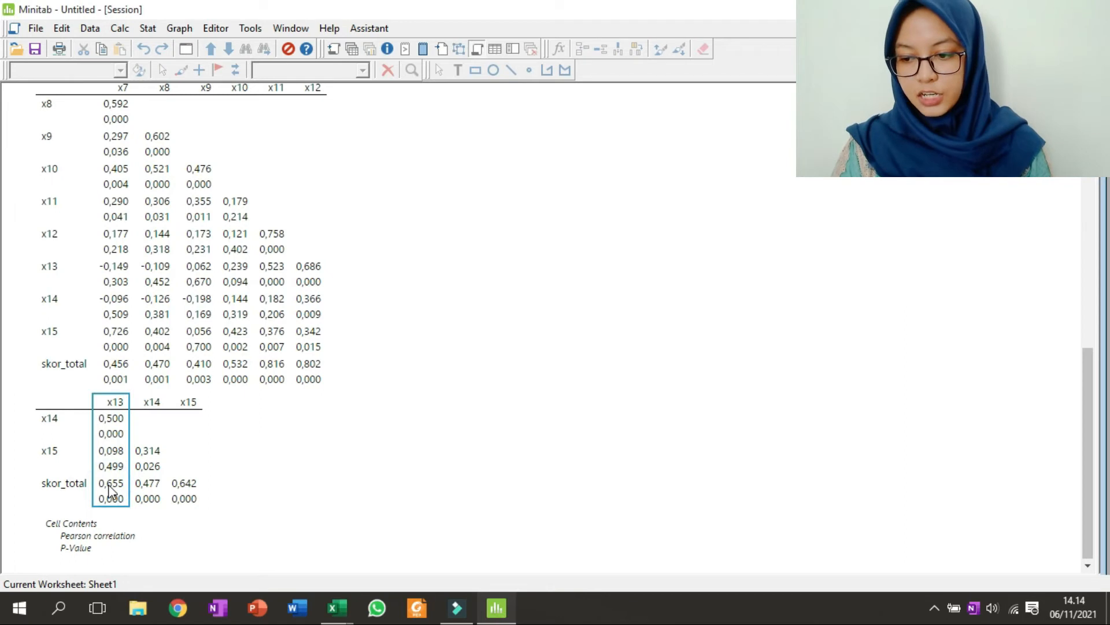
drag(1082, 382, 1087, 211)
drag(1088, 152, 1088, 179)
click(109, 529)
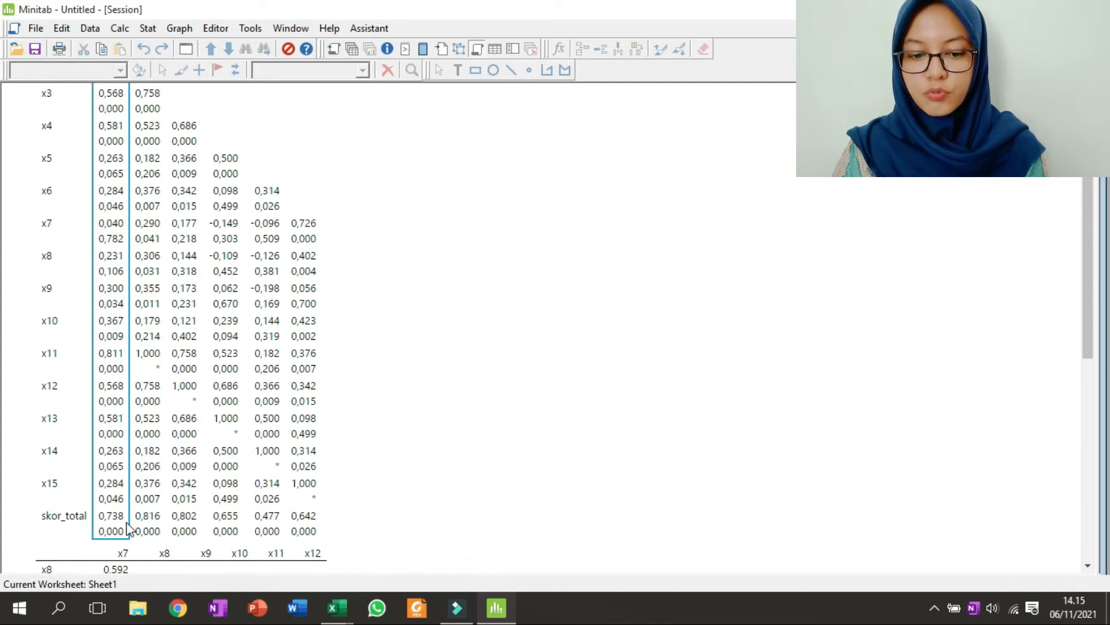
scroll(128, 527, down, 9)
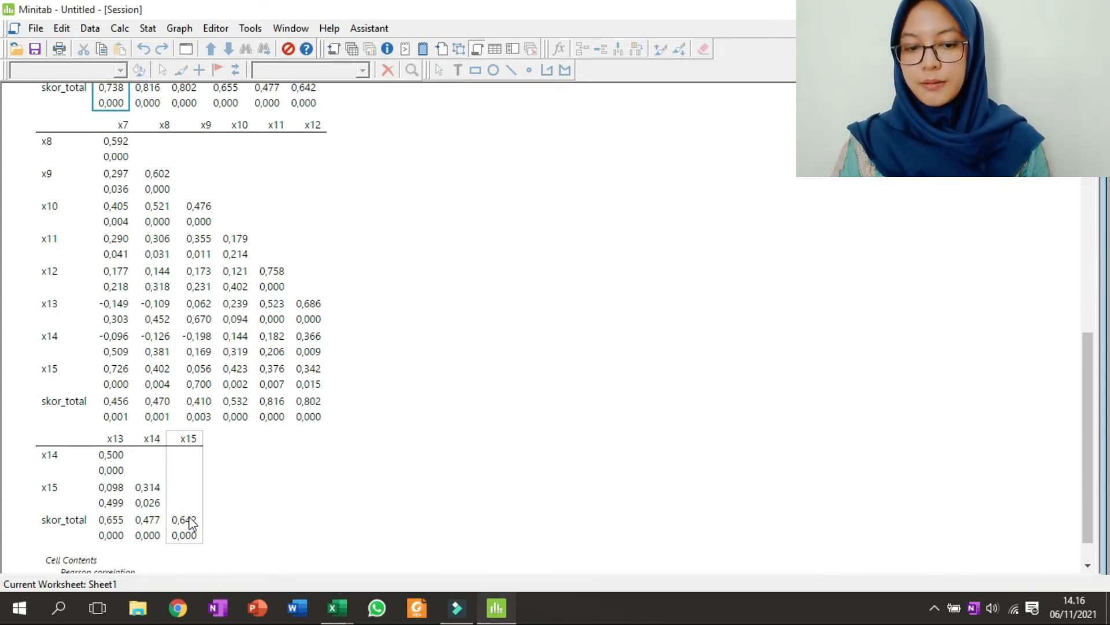
scroll(191, 523, up, 9)
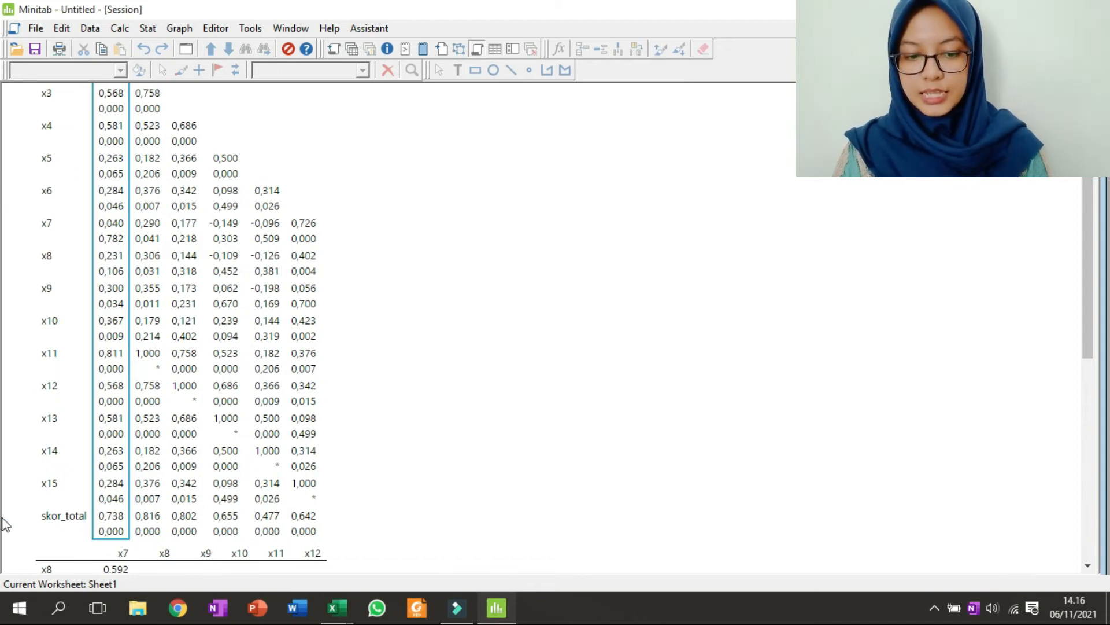
scroll(3, 524, down, 10)
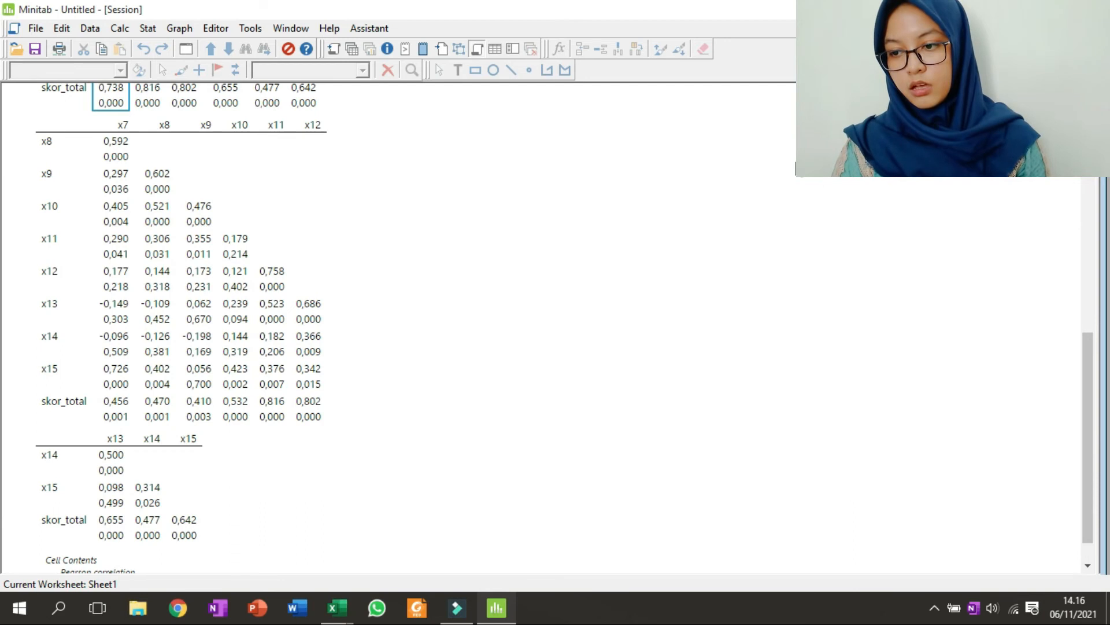
- Restore the Session window and start an Item Analysis, keeping the correlation matrix, item and total statistics, Cronbach's Alpha and omitted-item statistics as results
click(1080, 28)
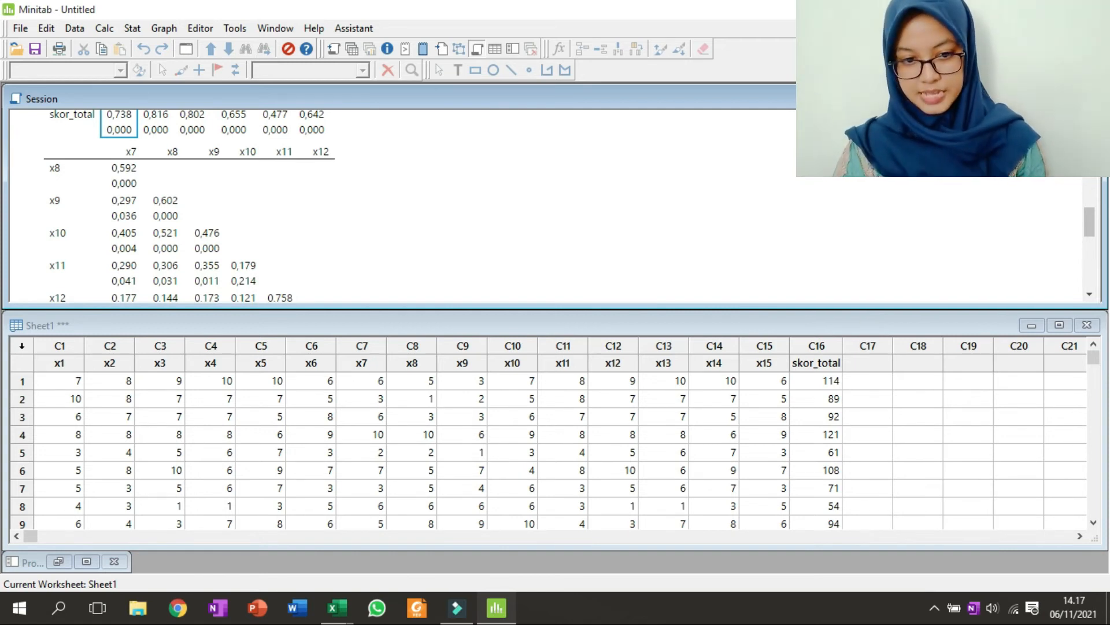
click(134, 28)
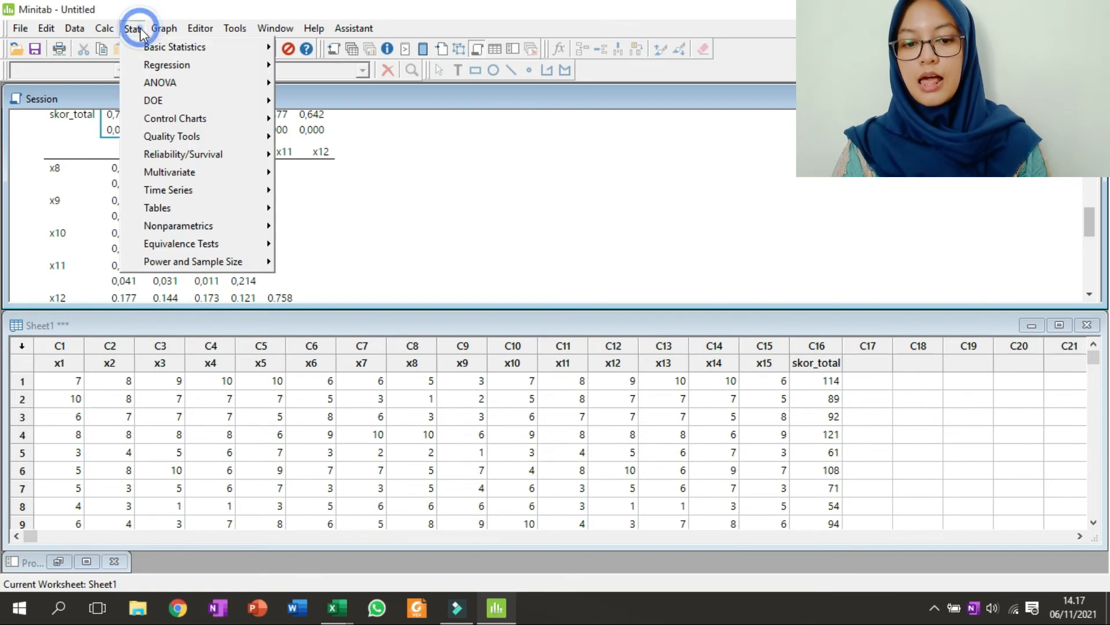
mouse_move(145, 182)
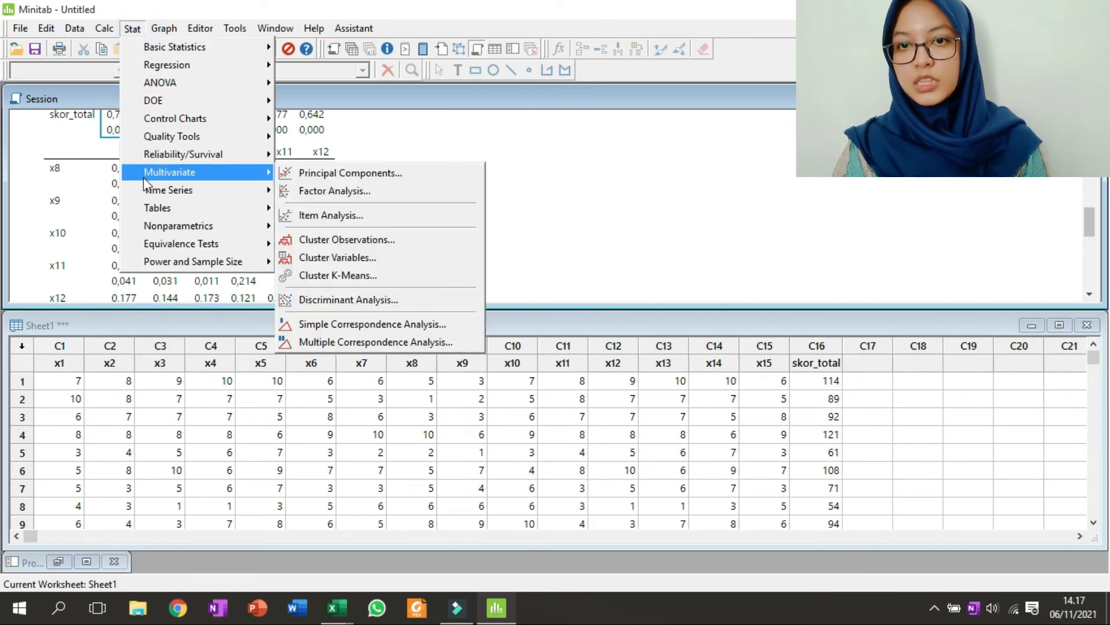
click(319, 224)
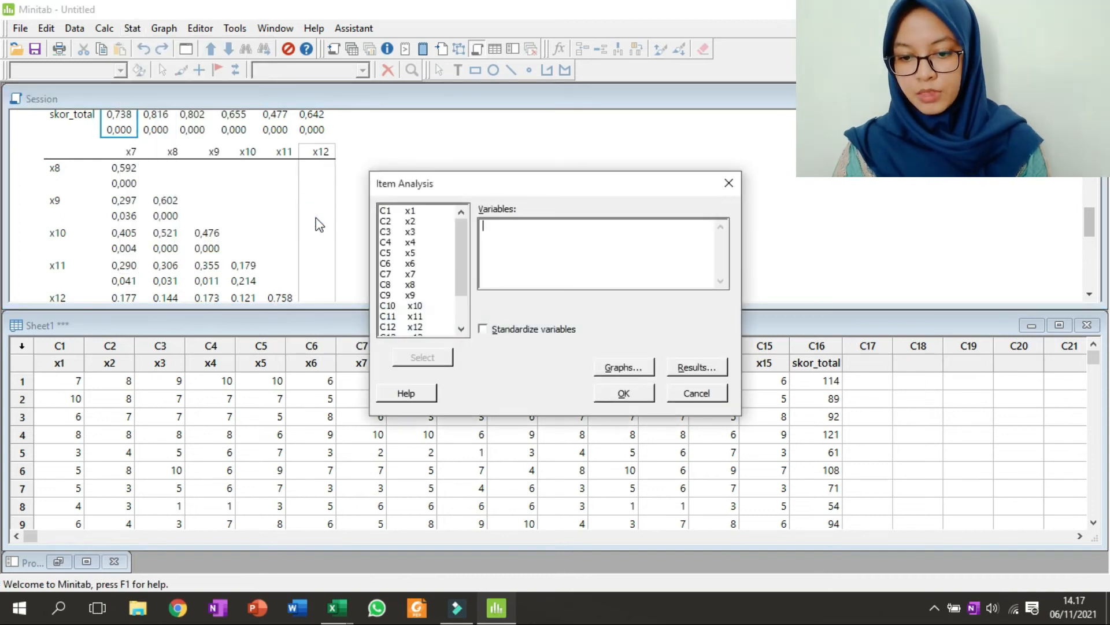
click(688, 370)
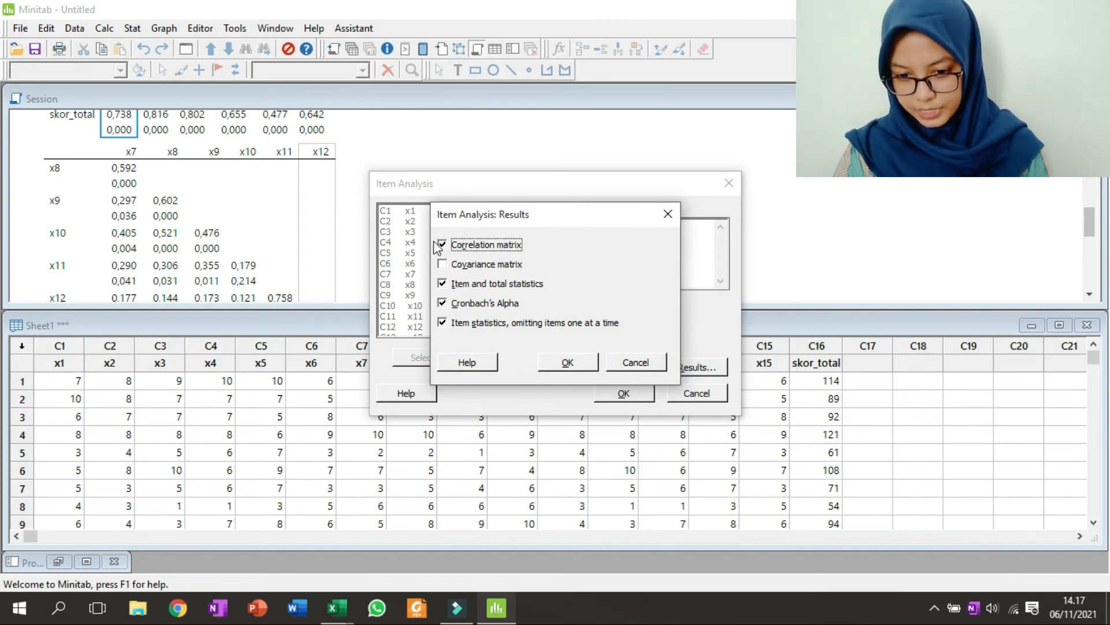
click(568, 363)
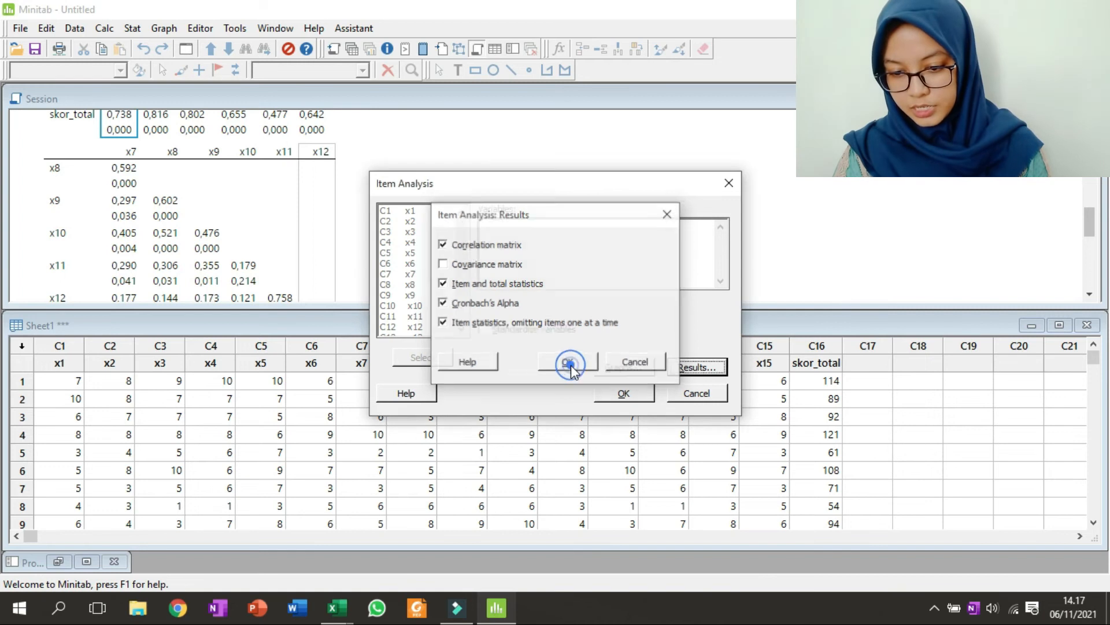
click(617, 394)
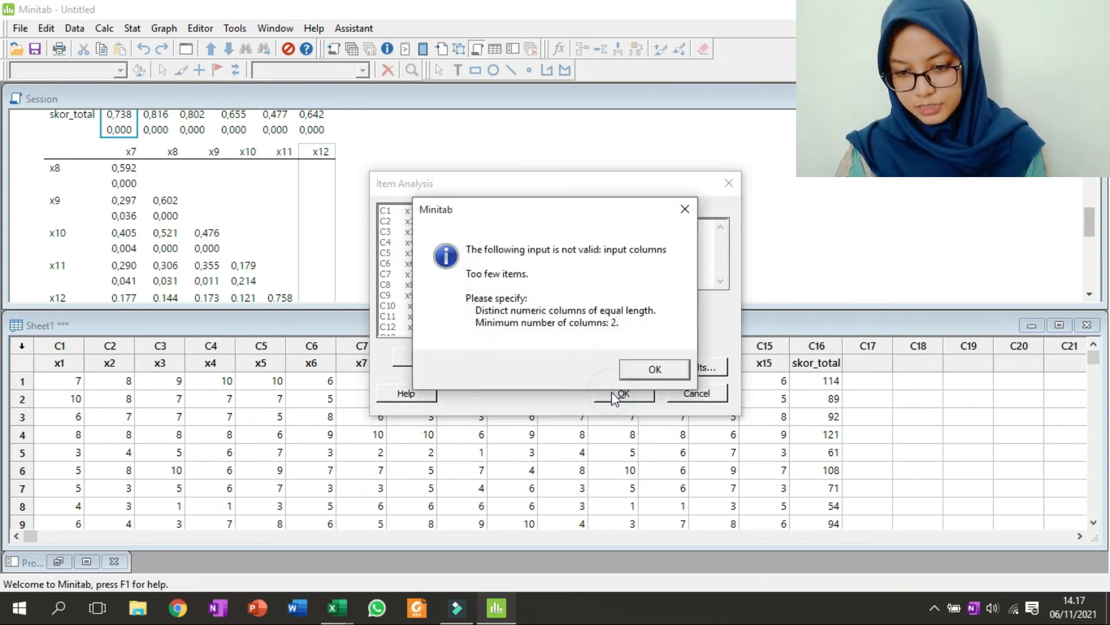
click(653, 373)
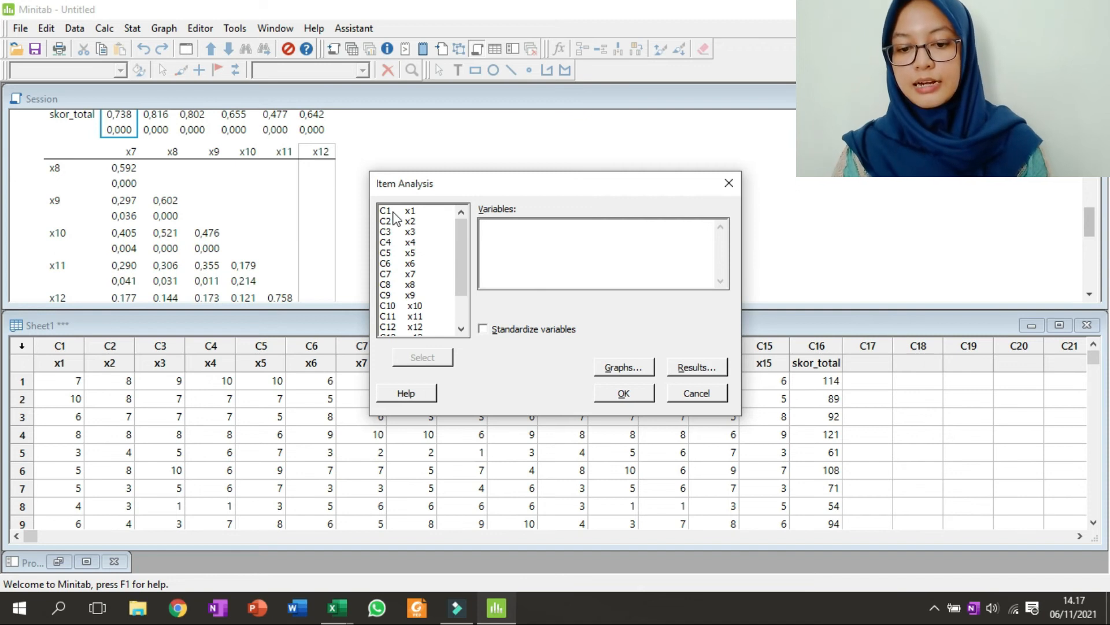
- Run the Item Analysis on variables x1 through x15, leaving out skor_total
click(394, 211)
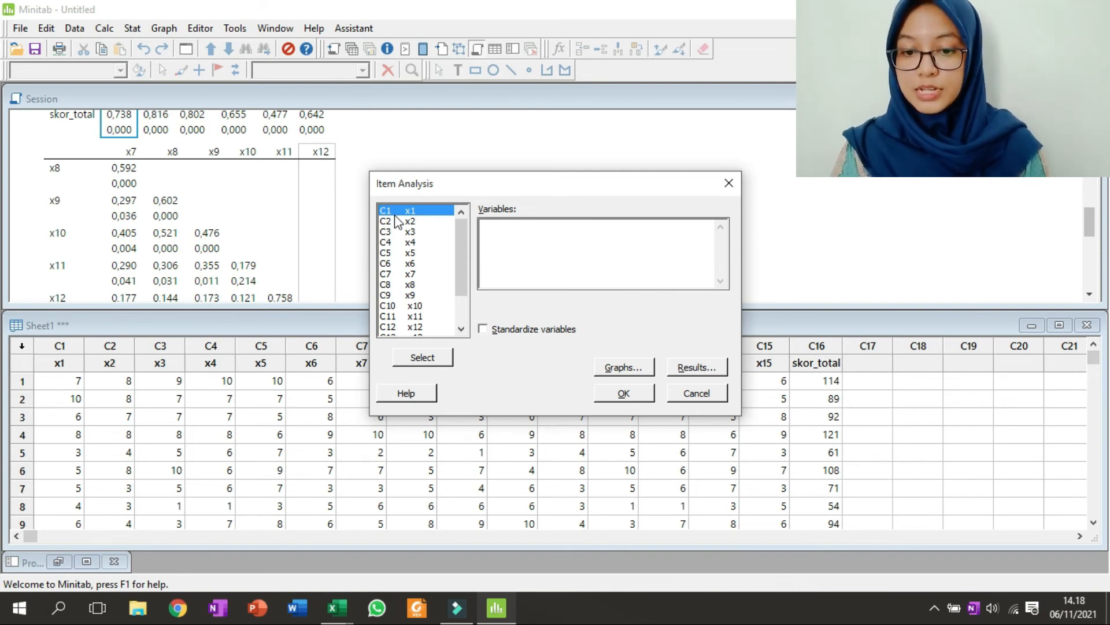
key(shift+Down)
key(shift+Down)
key(shift+Down)
key(shift+Down)
key(shift+Down)
key(shift+Down)
key(shift+Down)
key(shift+Down)
key(shift+Down)
key(shift+Down)
key(shift+Down)
key(shift+Down)
key(shift+Down)
key(shift+Down)
key(shift+Down)
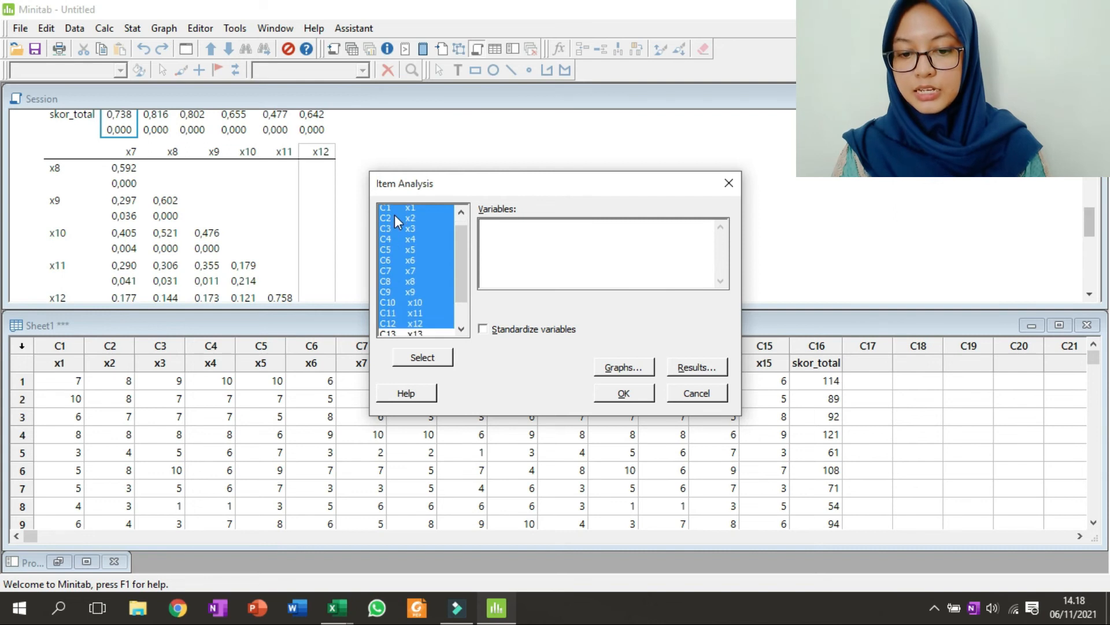
key(shift+Up)
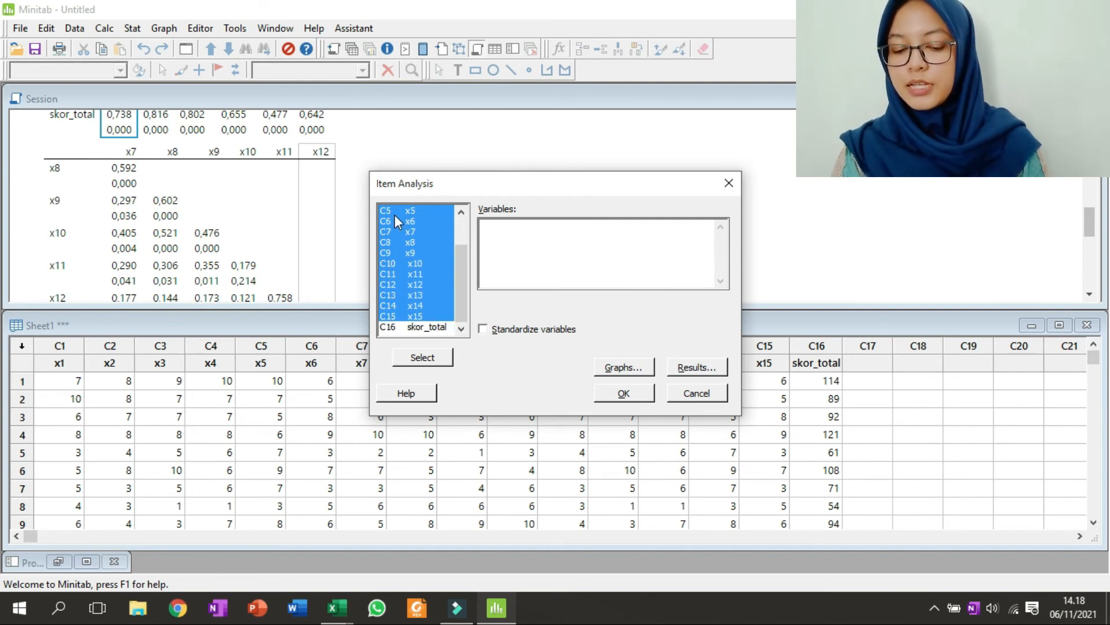
click(427, 356)
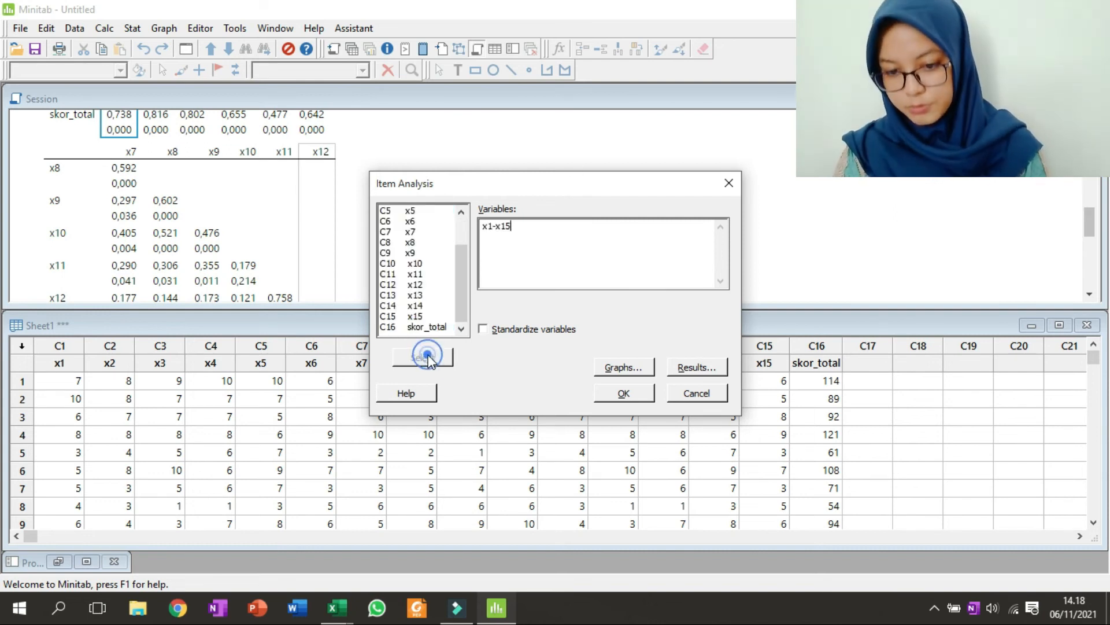
click(631, 390)
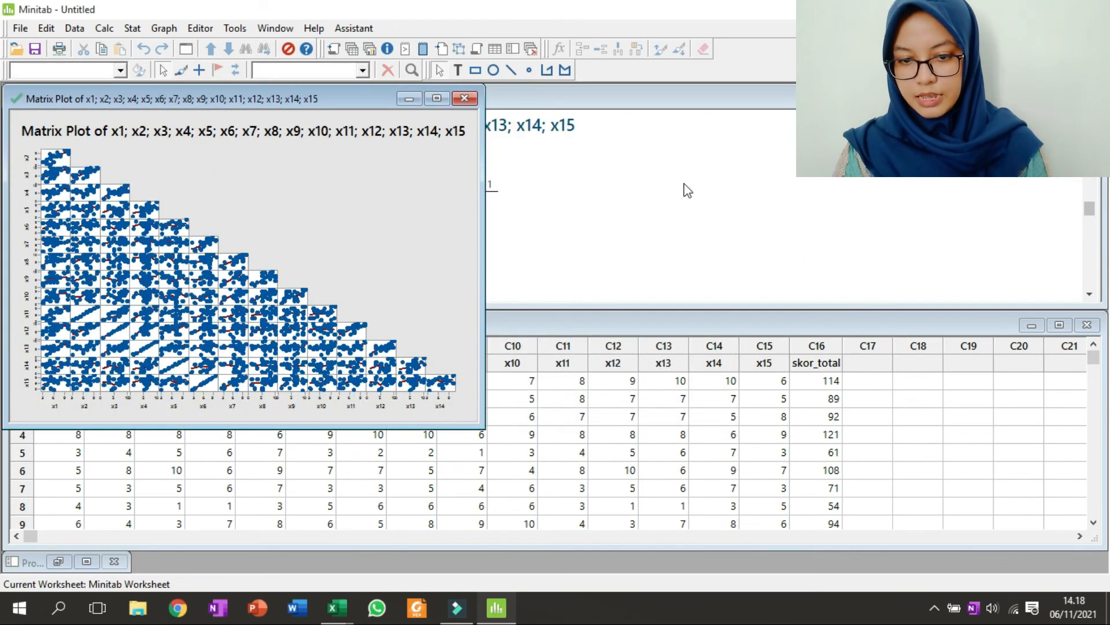
- Close the matrix plot of x1 to x15 without saving it and maximize the Session window
click(464, 101)
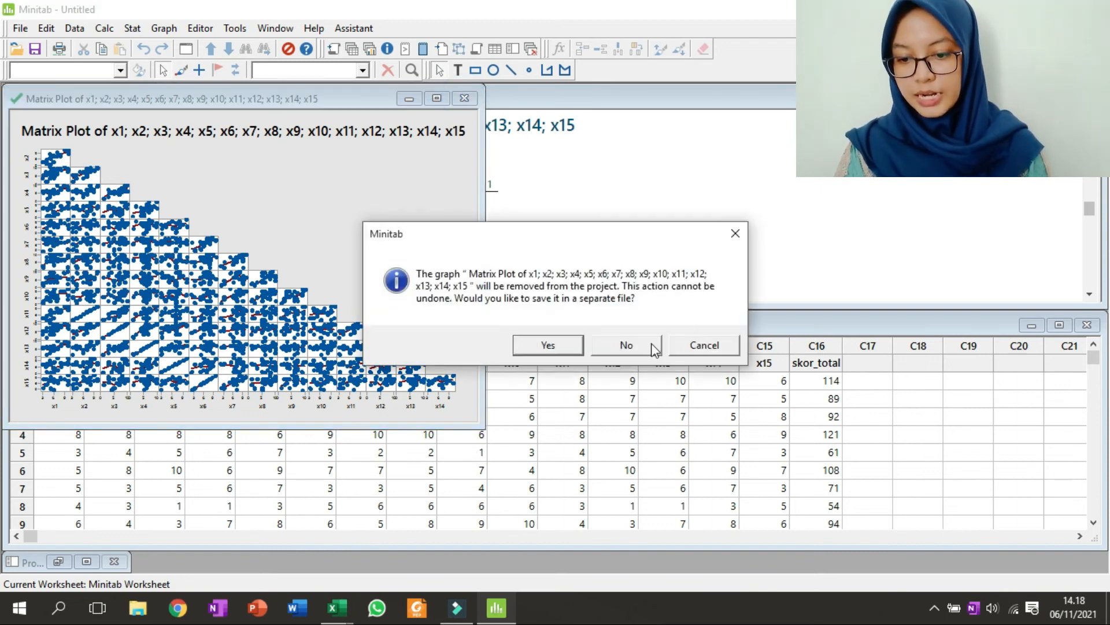
click(615, 346)
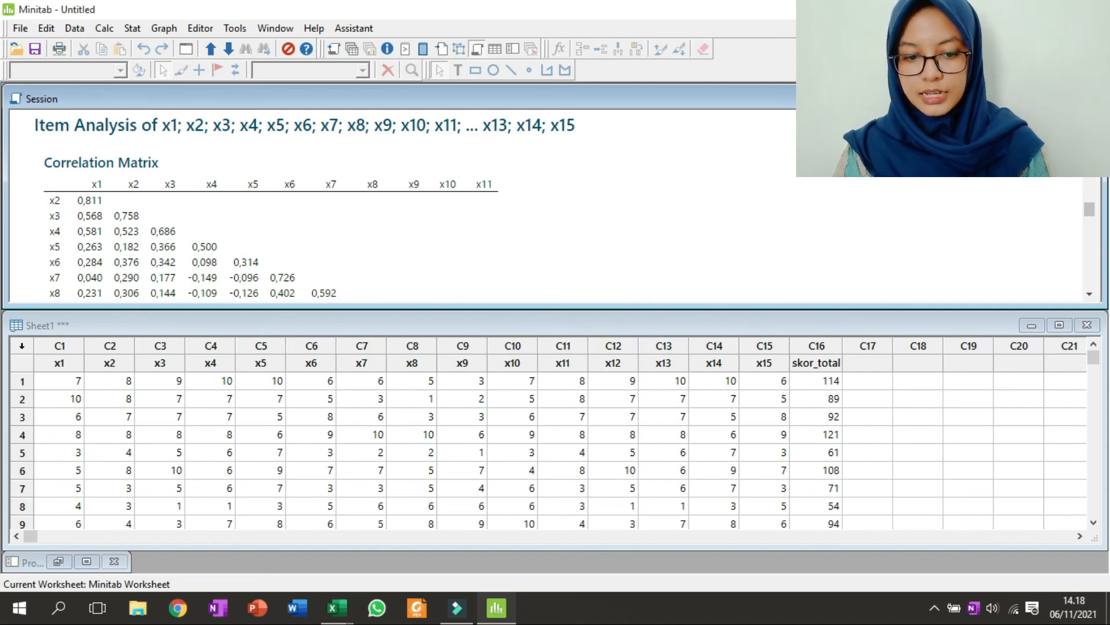
click(1060, 98)
- Examine the Cronbach's Alpha value and the omitted item statistics to judge the test's reliability
scroll(436, 403, down, 3)
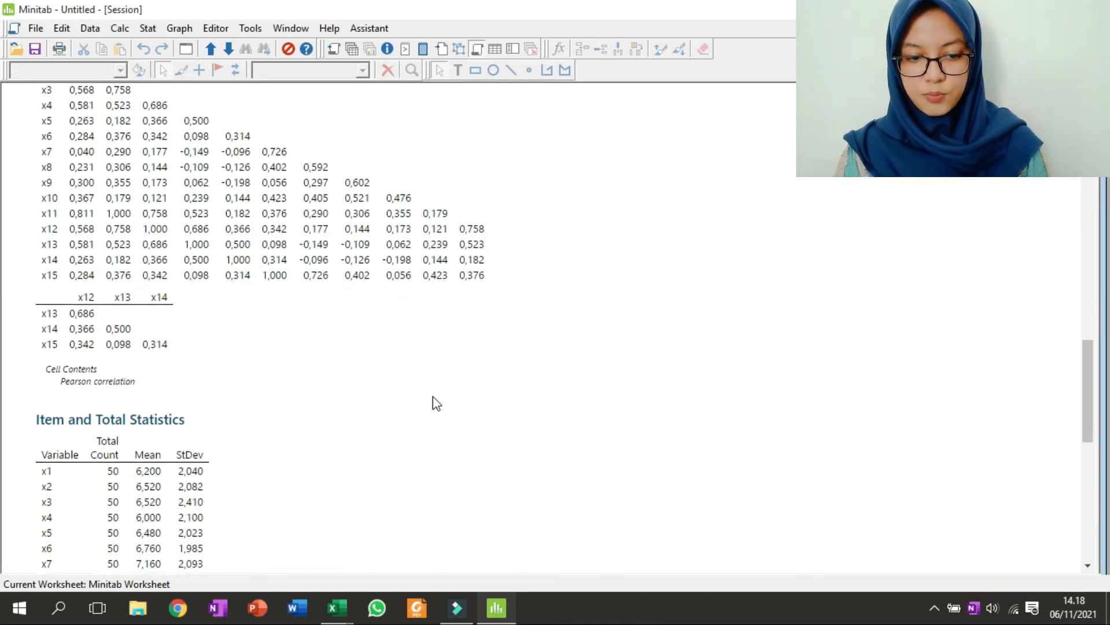
scroll(437, 404, down, 8)
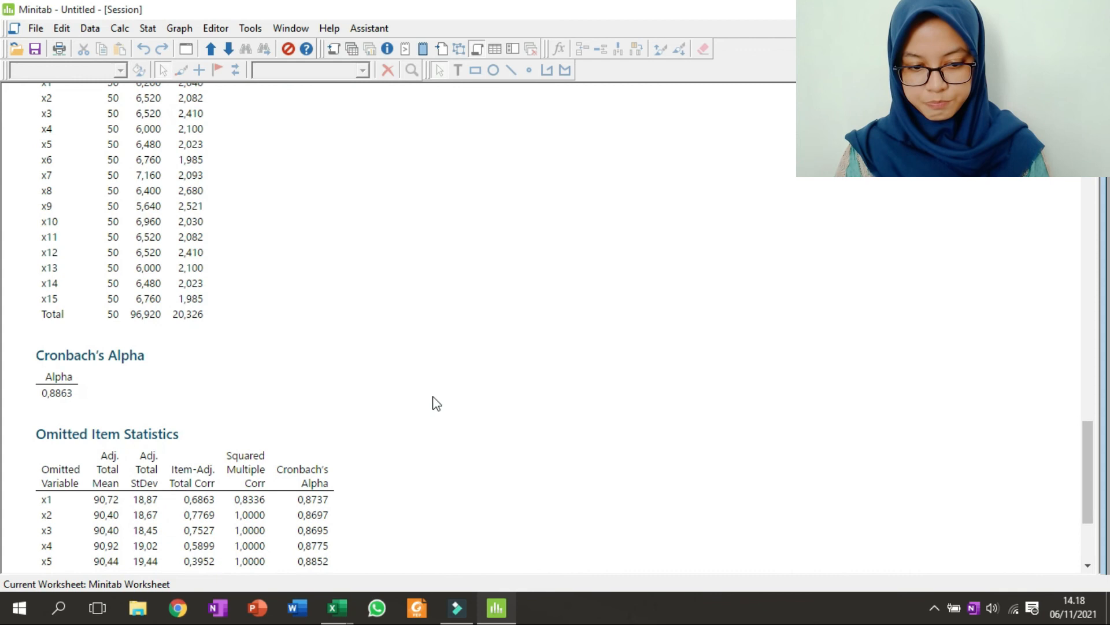
scroll(437, 404, down, 5)
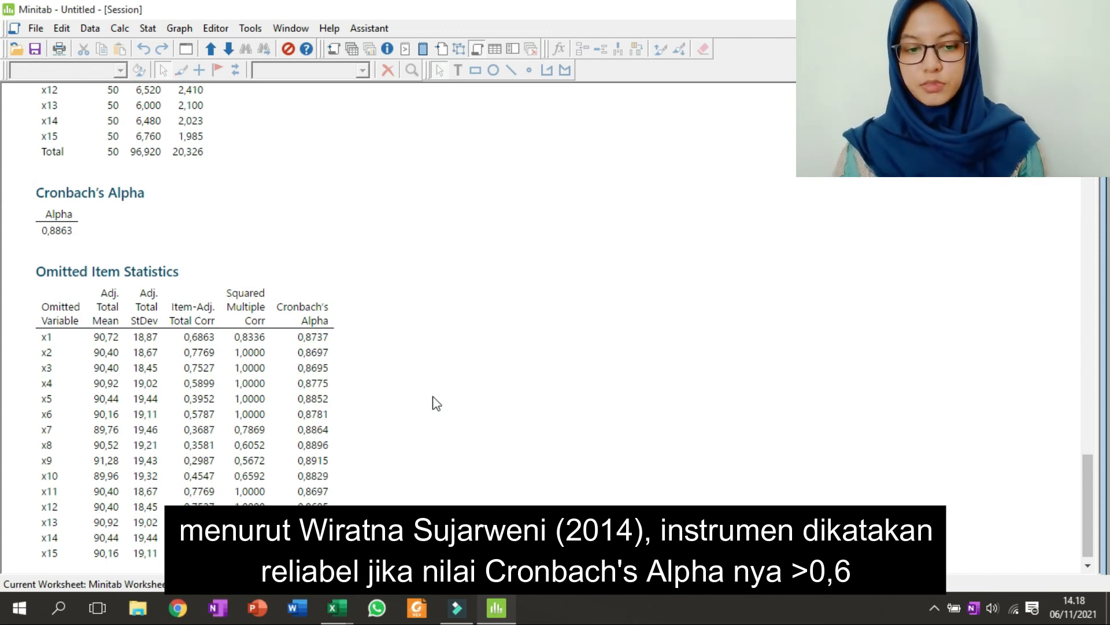
click(55, 231)
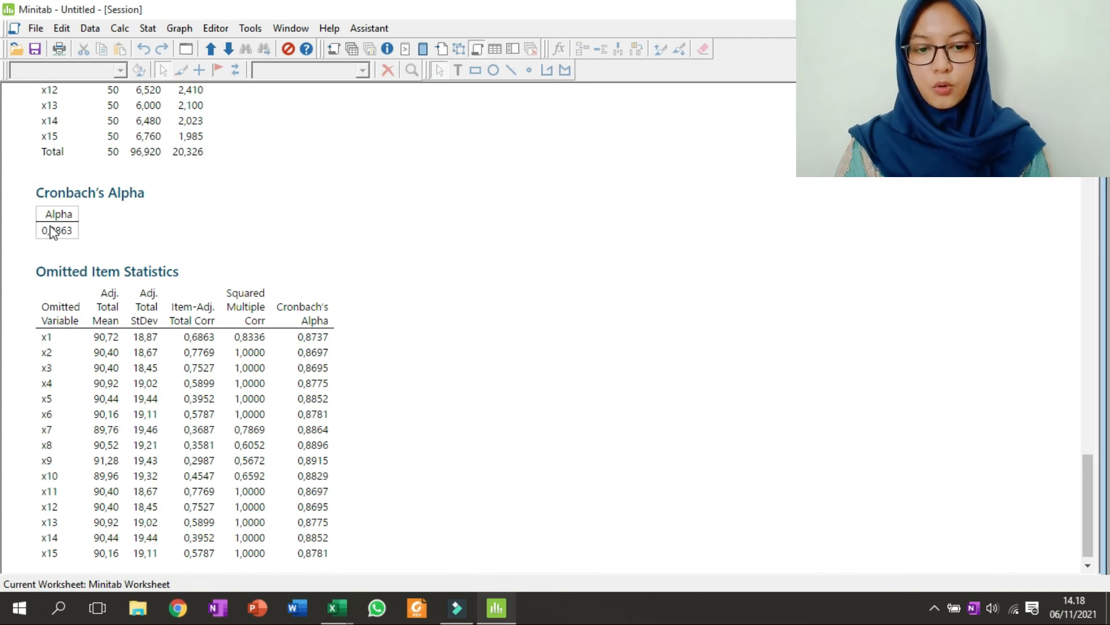
click(48, 245)
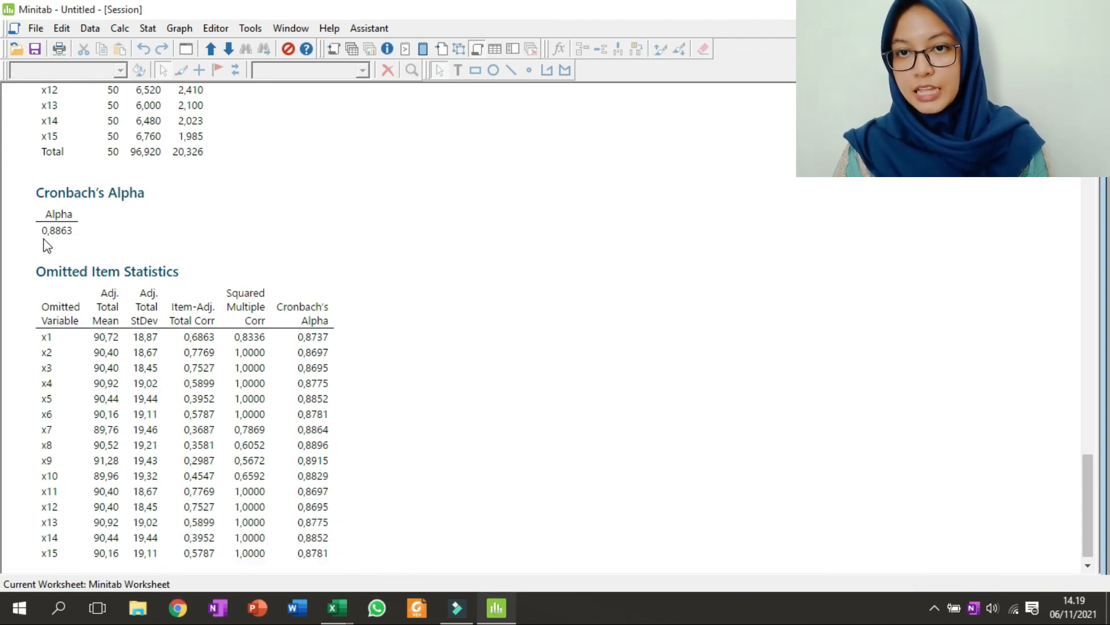
click(43, 238)
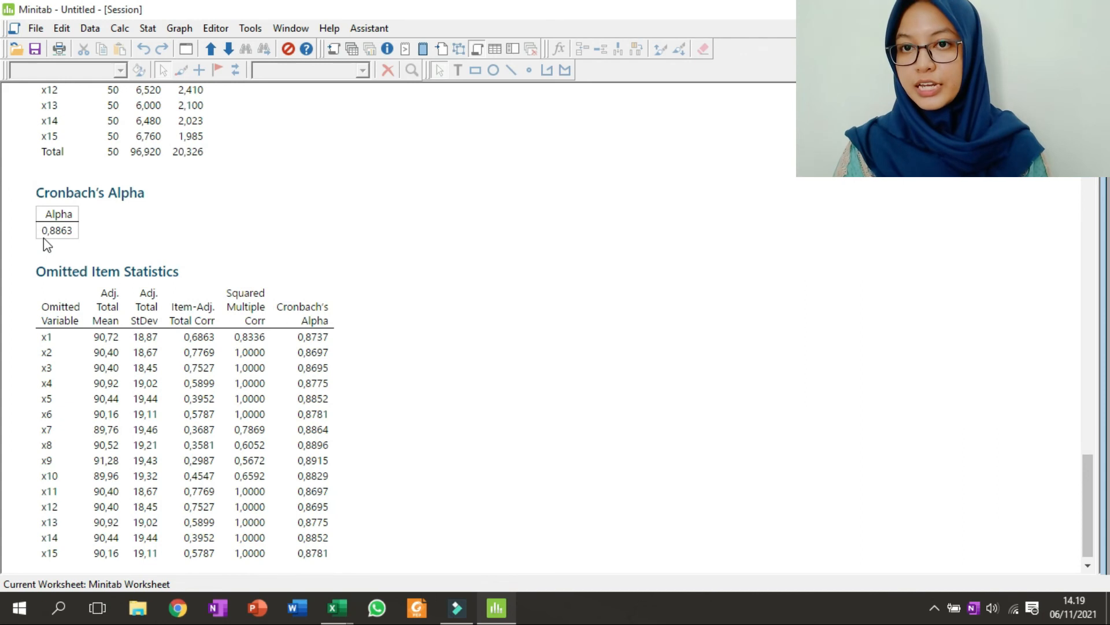